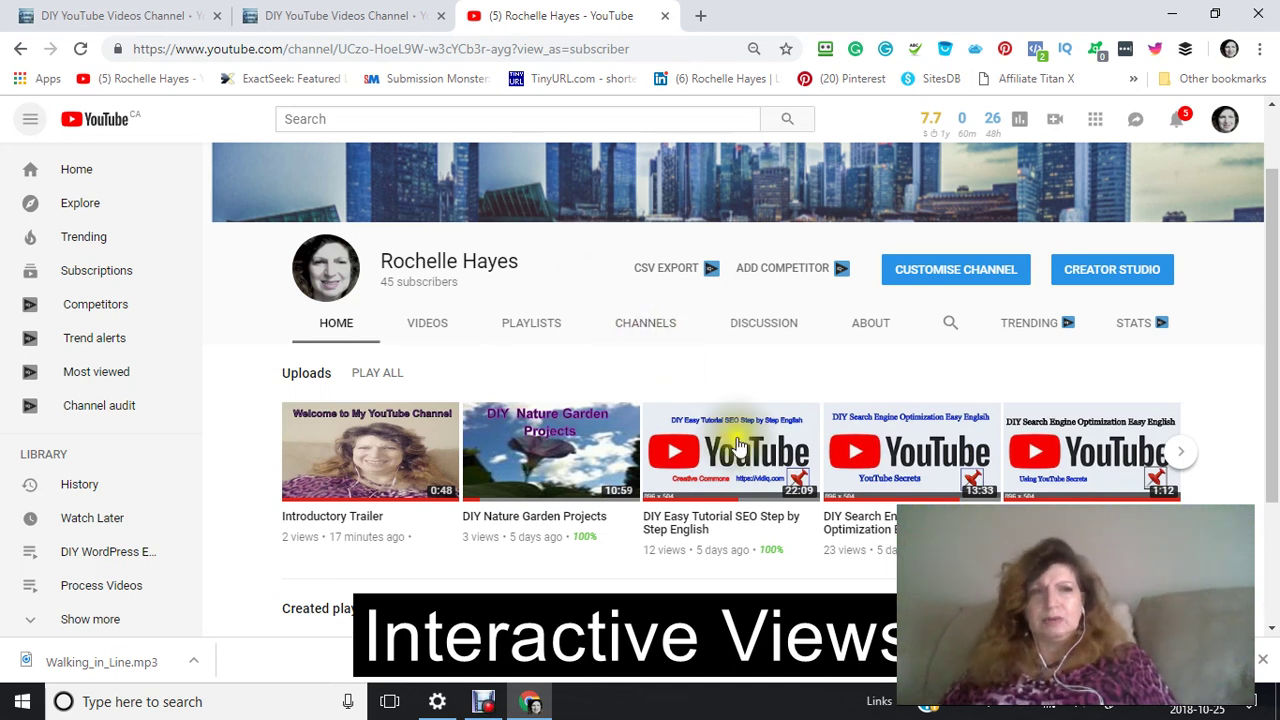
Step: Look over the channel home page and open it in customisation mode
{"action": "scroll", "coordinate": [637, 343], "scroll_direction": "down", "scroll_amount": 1}
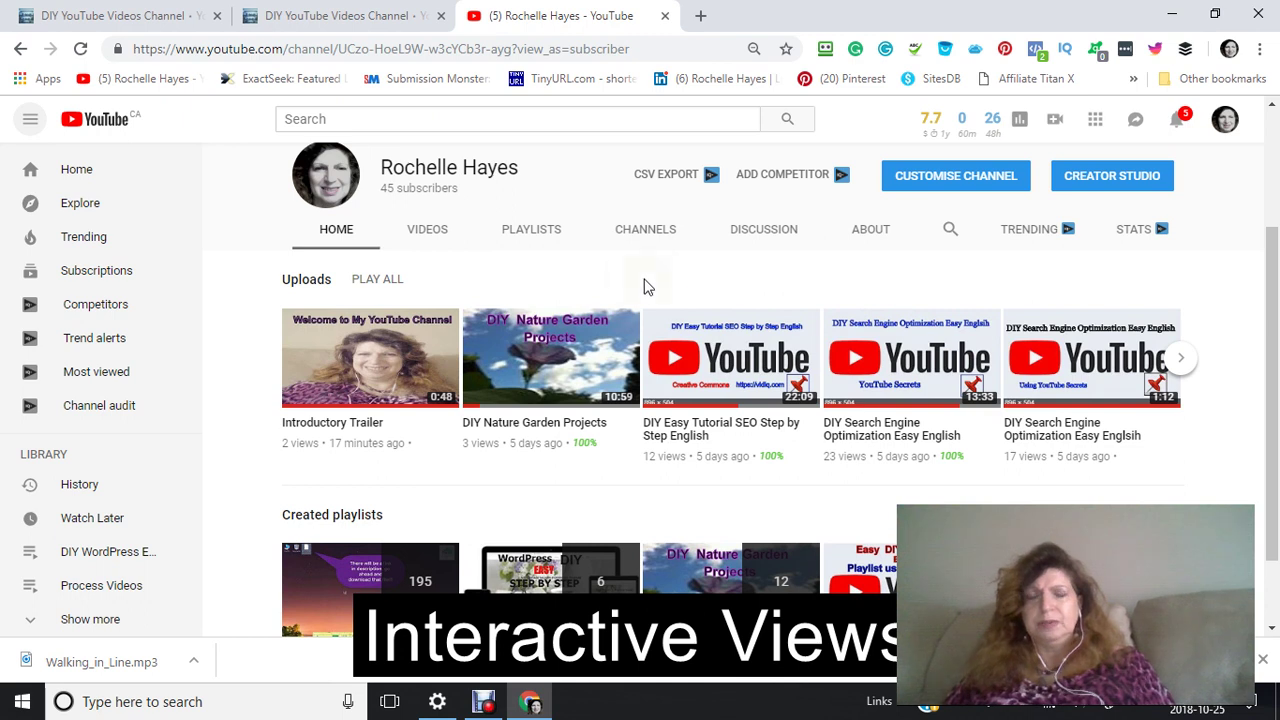
{"action": "scroll", "coordinate": [643, 290], "scroll_direction": "up", "scroll_amount": 2}
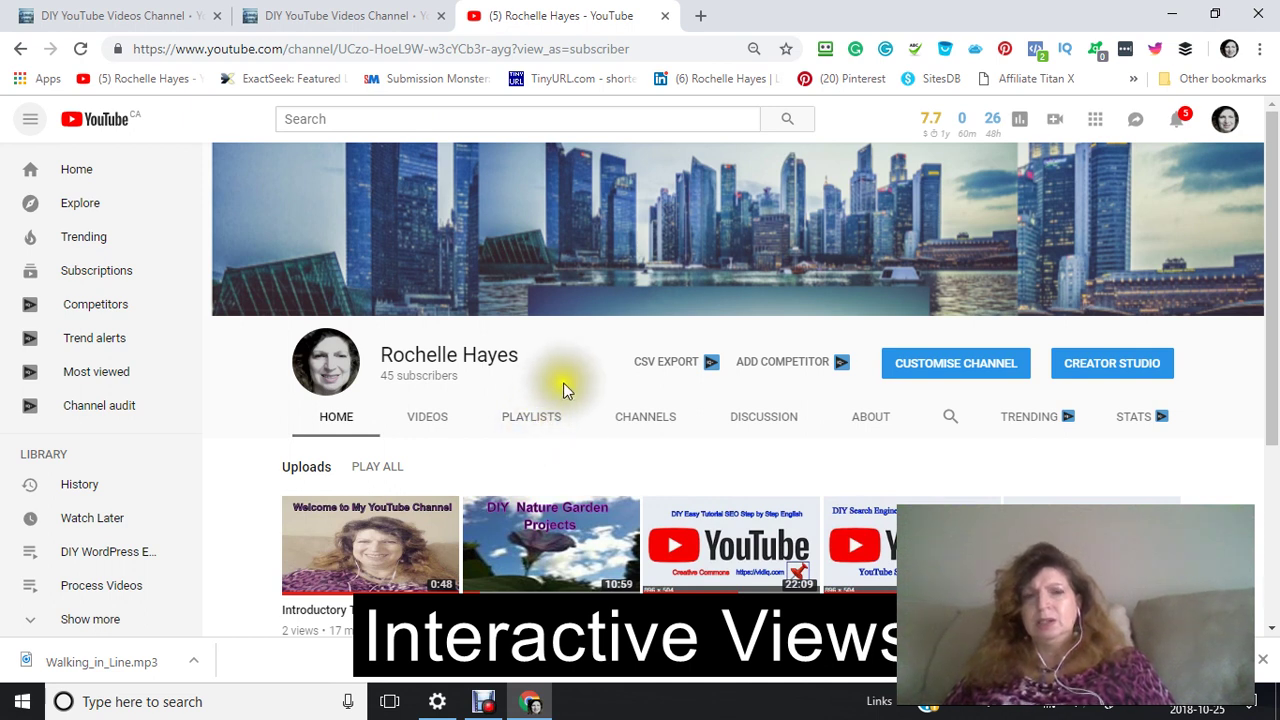
{"action": "scroll", "coordinate": [580, 373], "scroll_direction": "down", "scroll_amount": 1}
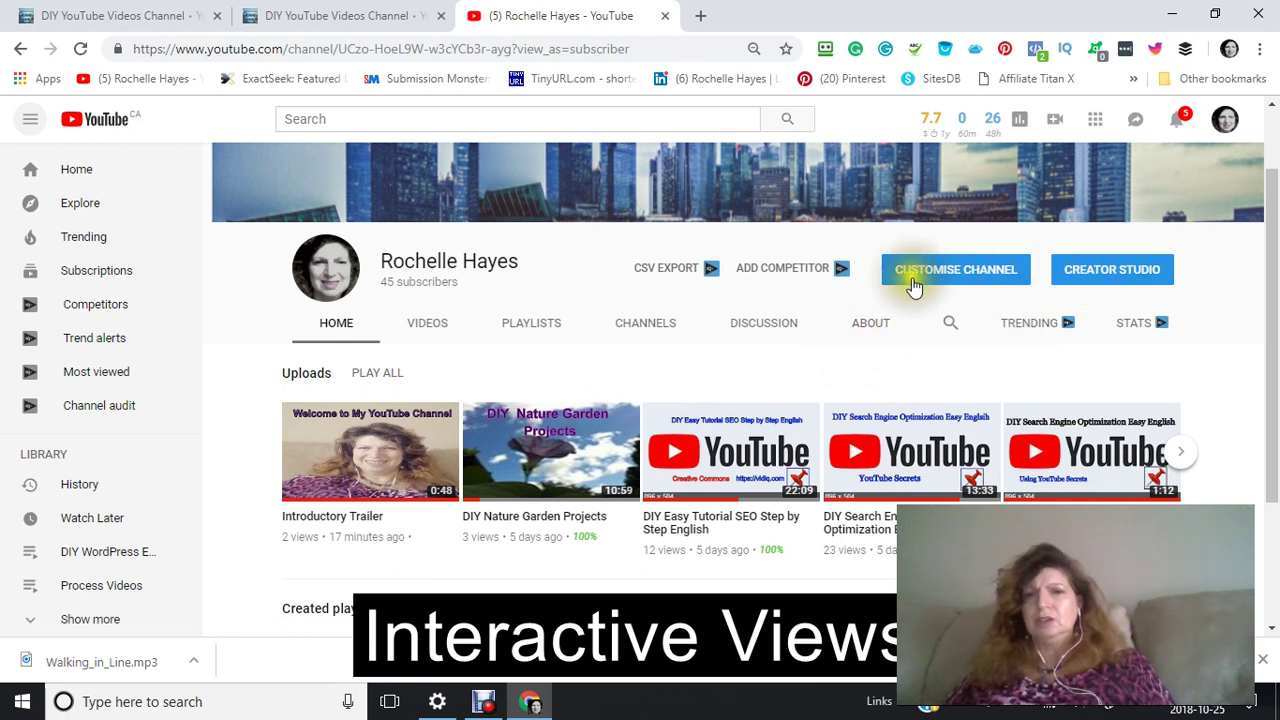
{"action": "left_click", "coordinate": [951, 276]}
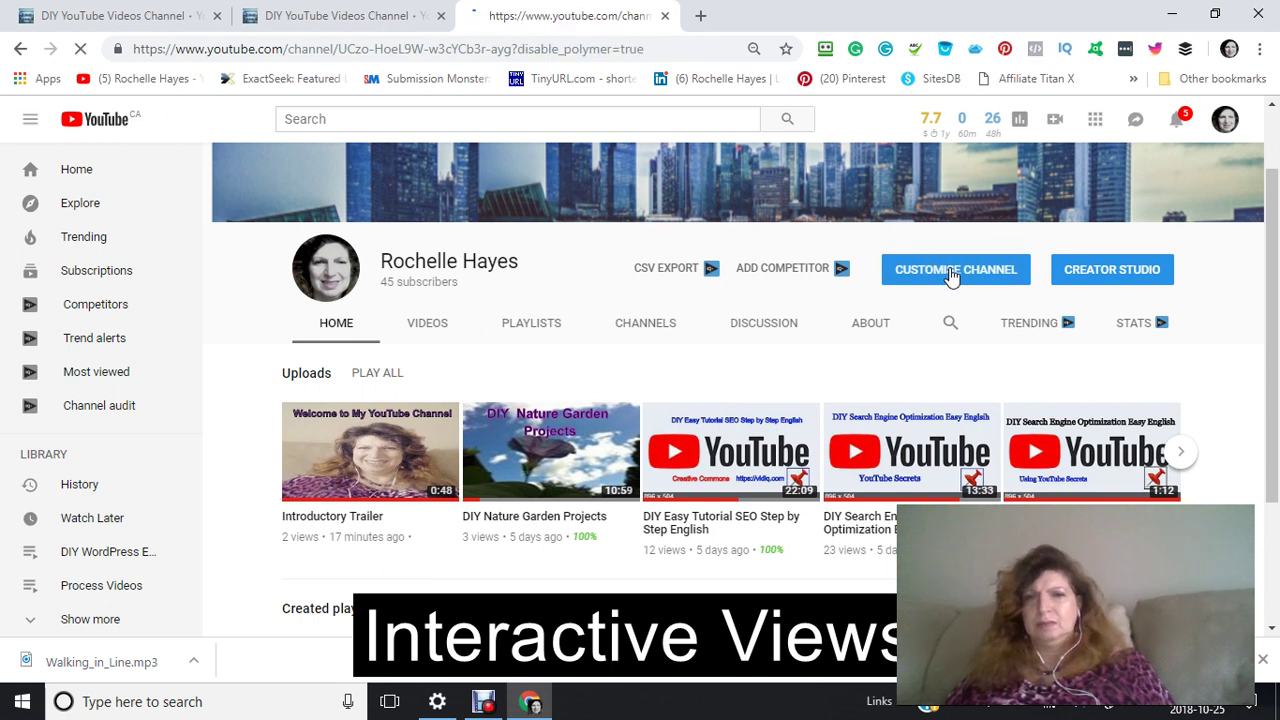
{"action": "left_click", "coordinate": [952, 275]}
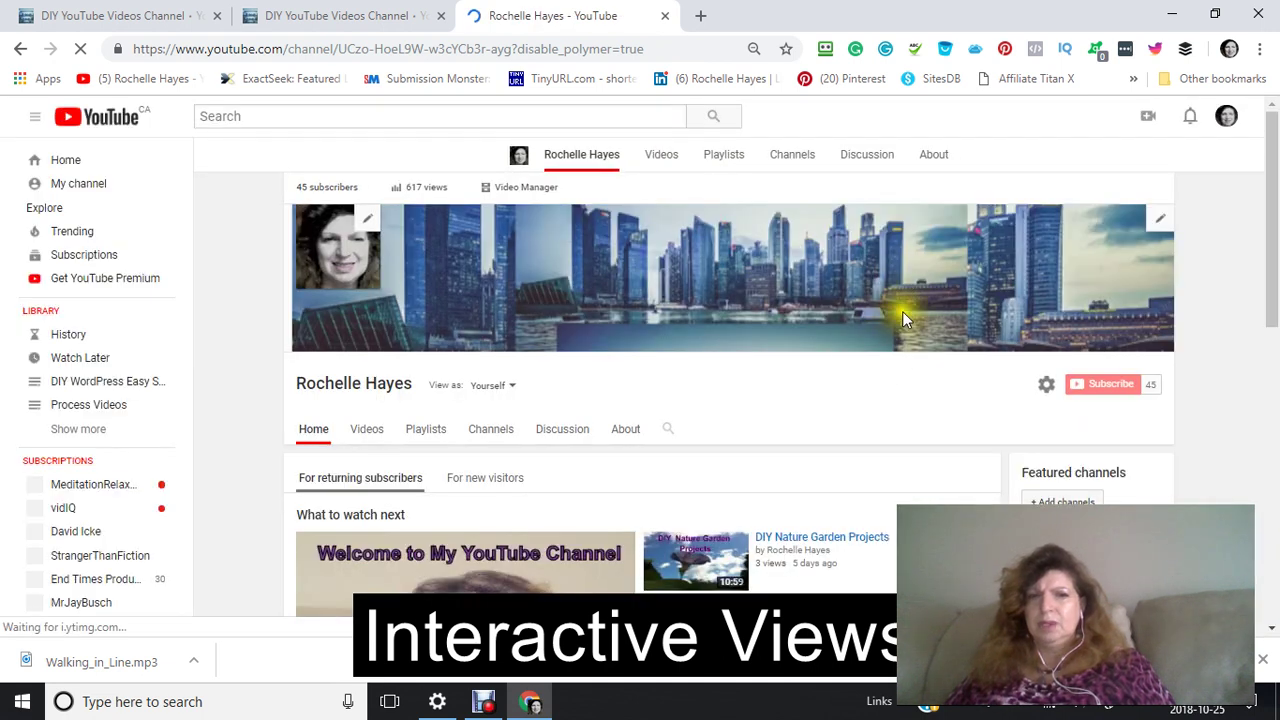
Step: Set the browser zoom to 110% for the channel page
{"action": "scroll", "coordinate": [878, 371], "scroll_direction": "down", "scroll_amount": 2}
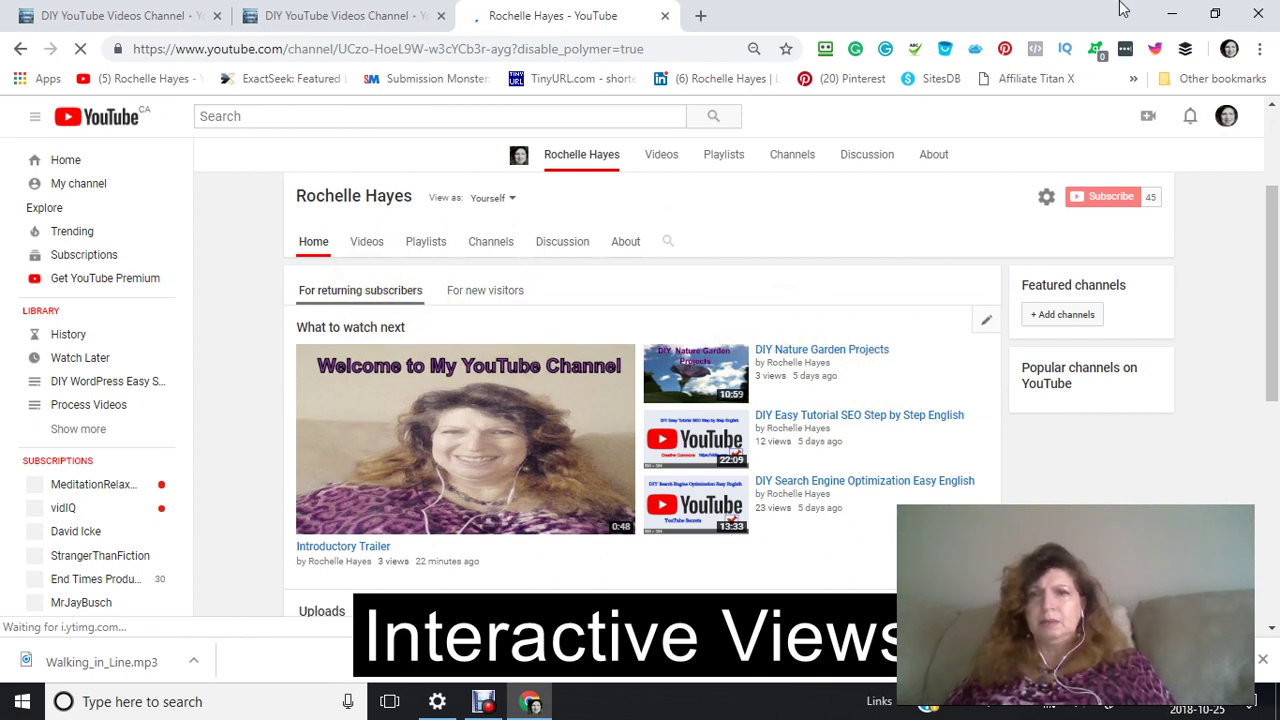
{"action": "left_click", "coordinate": [1259, 49]}
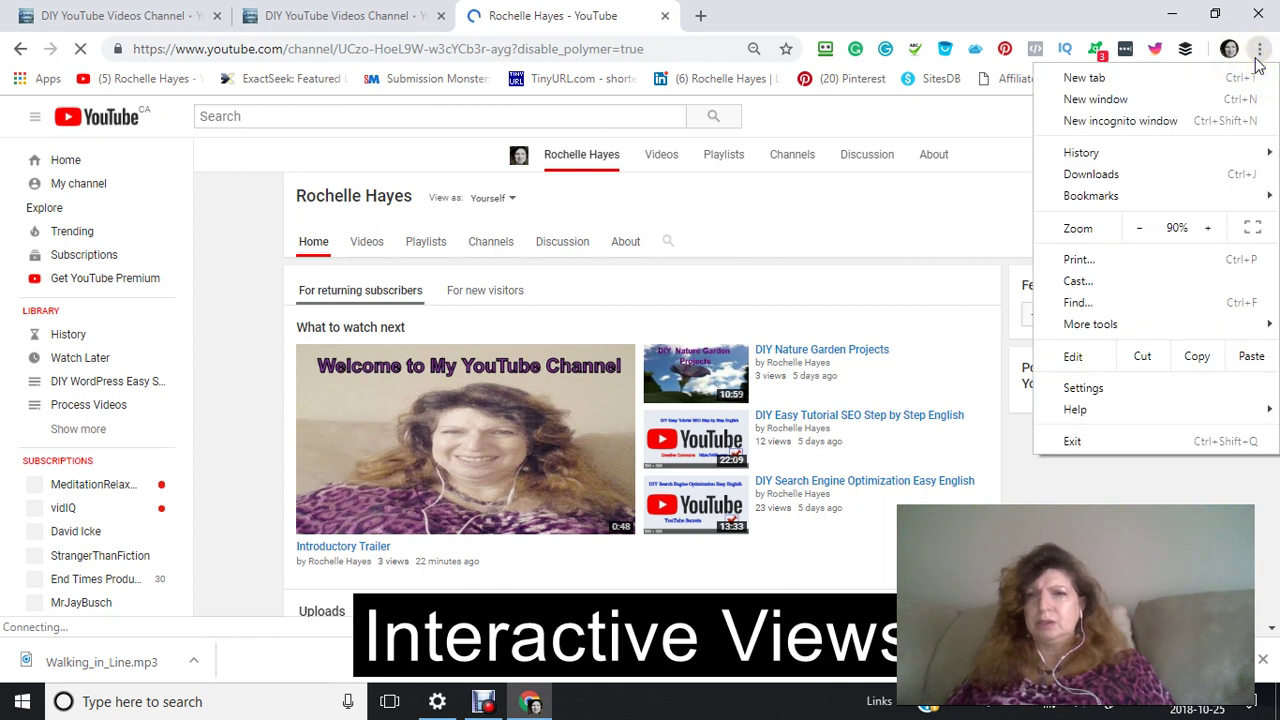
{"action": "left_click", "coordinate": [1205, 230]}
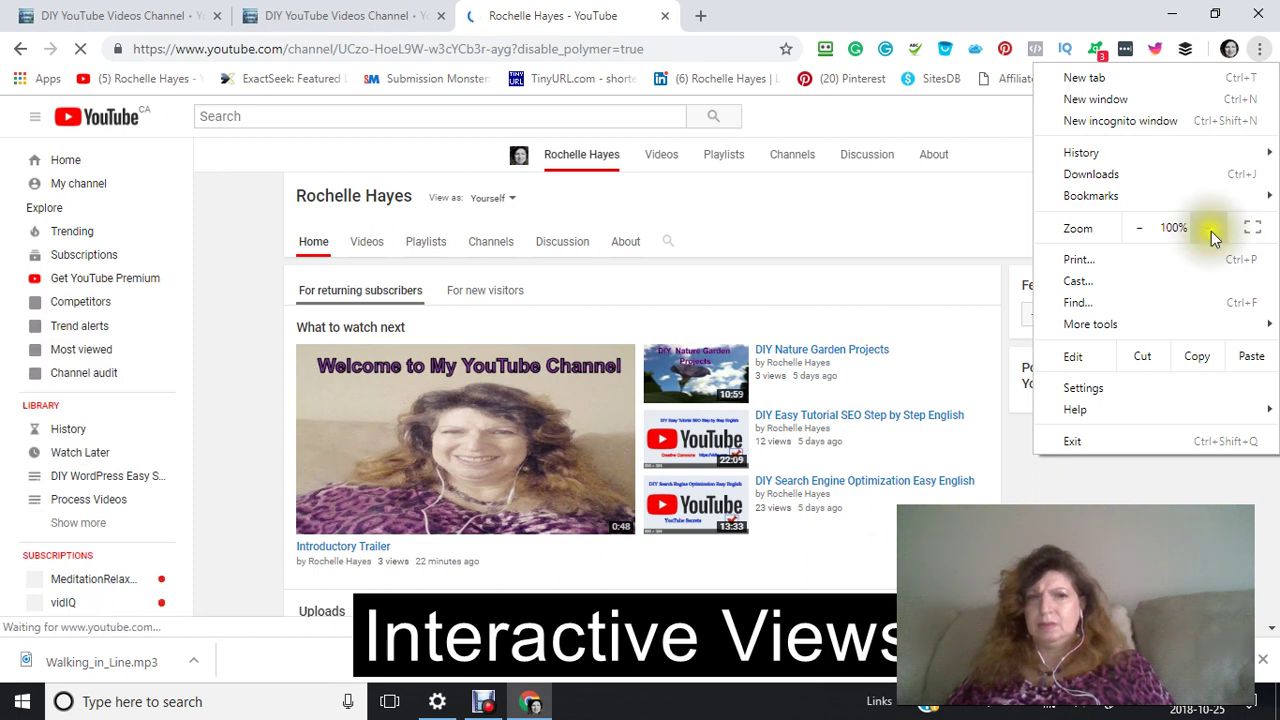
{"action": "left_click", "coordinate": [1208, 229]}
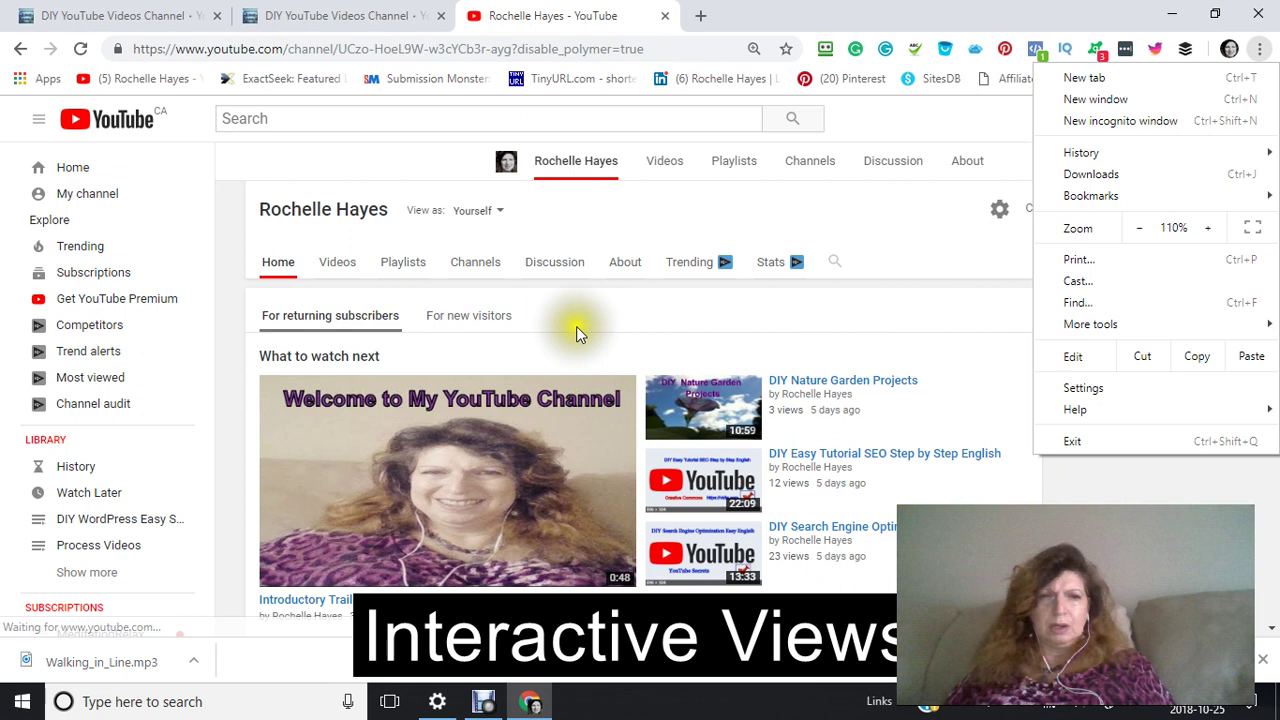
{"action": "left_click", "coordinate": [358, 330]}
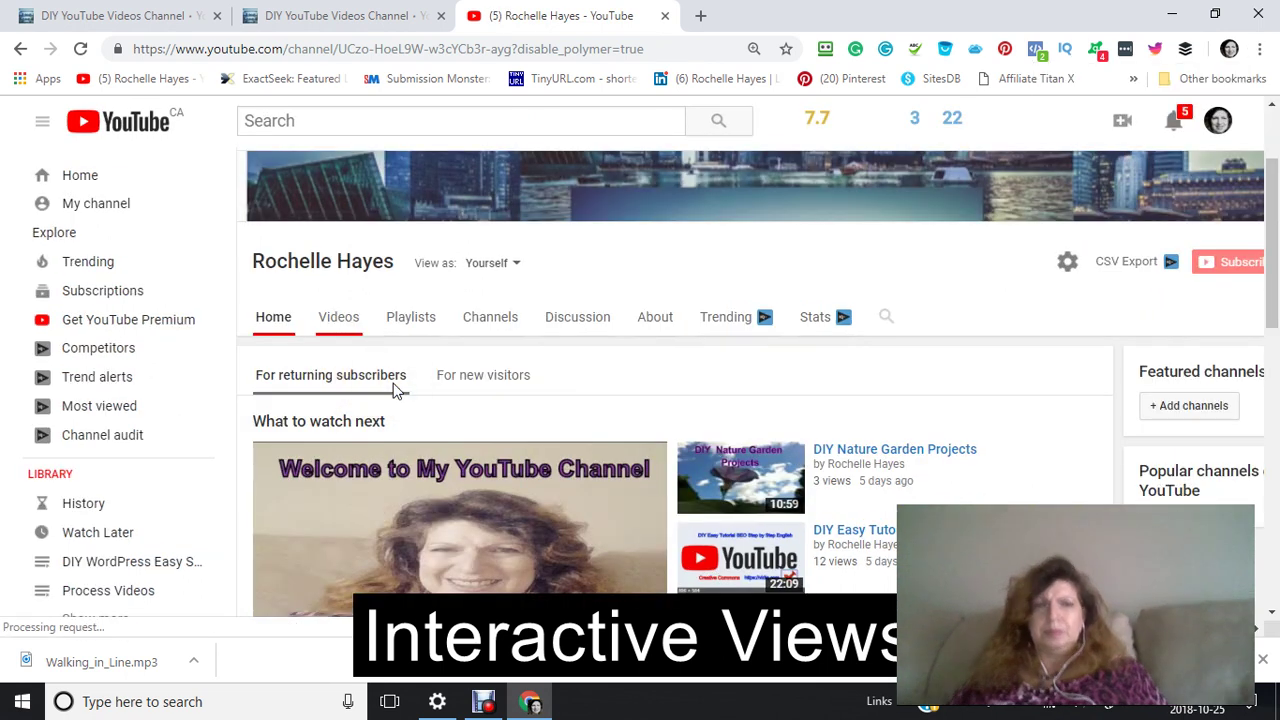
Step: Show the channel home's content for new visitors and examine the introductory trailer with its description
{"action": "scroll", "coordinate": [388, 385], "scroll_direction": "down", "scroll_amount": 1}
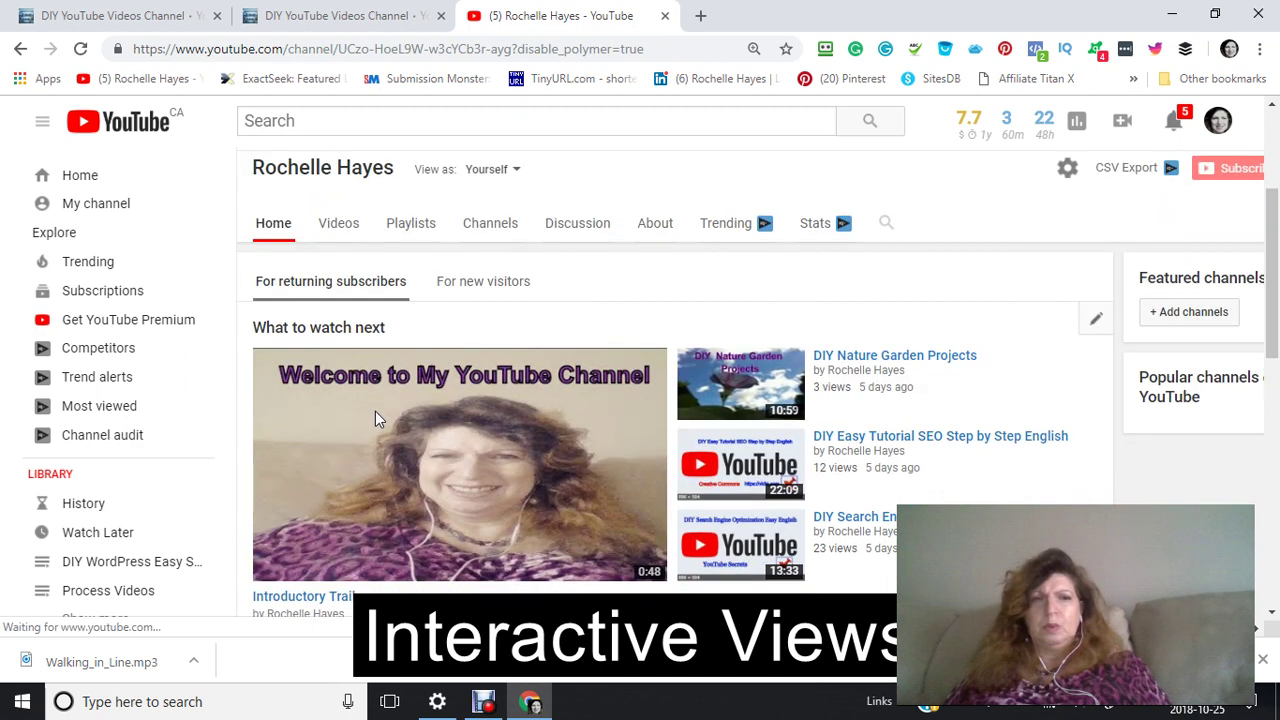
{"action": "scroll", "coordinate": [376, 418], "scroll_direction": "down", "scroll_amount": 3}
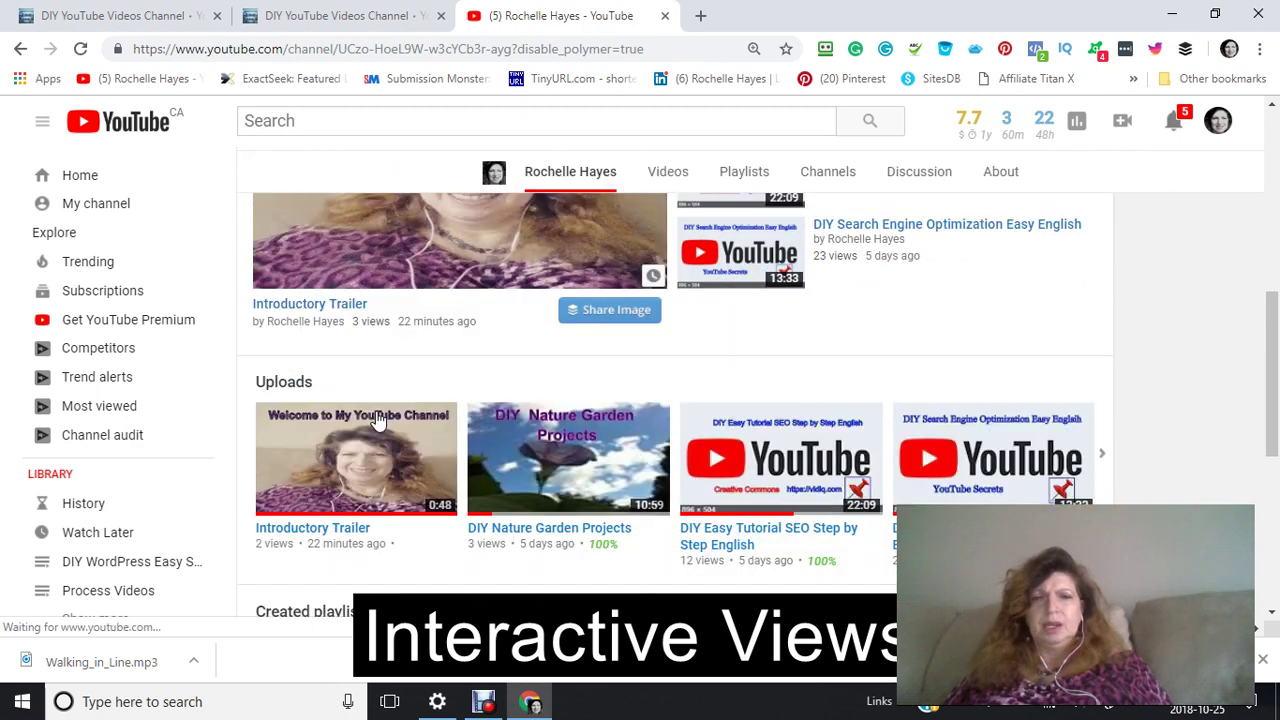
{"action": "scroll", "coordinate": [376, 415], "scroll_direction": "up", "scroll_amount": 3}
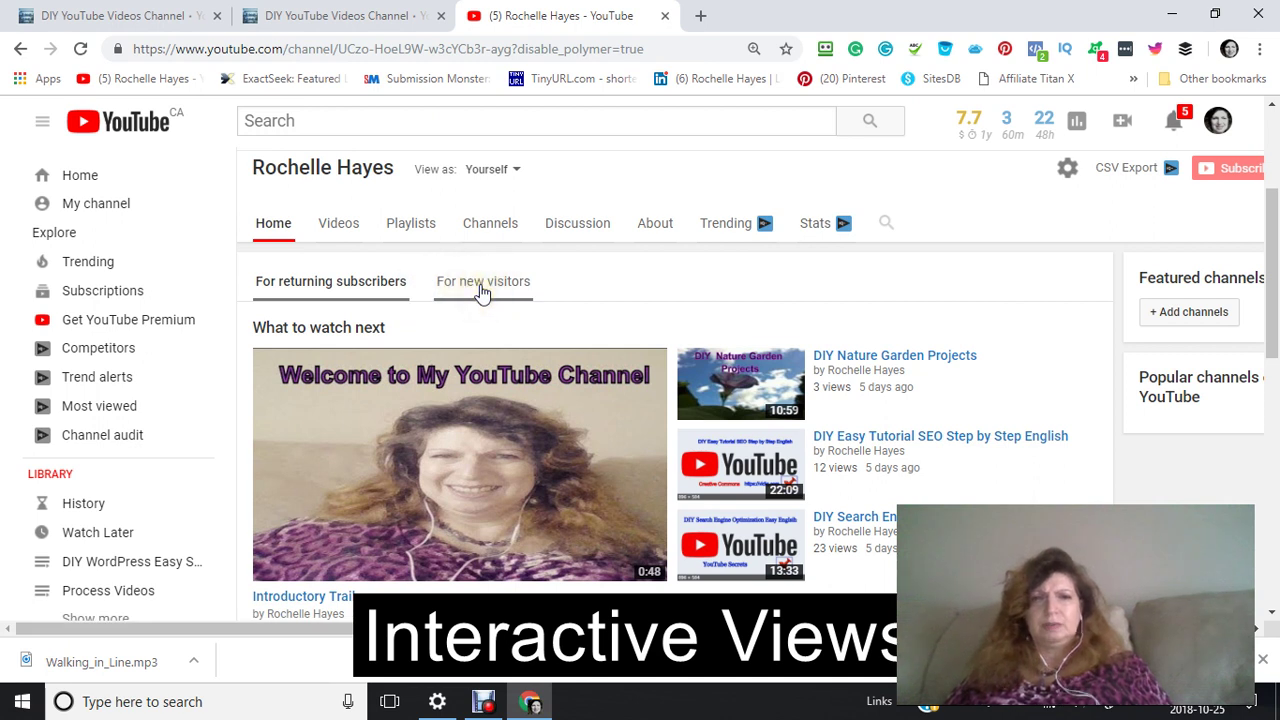
{"action": "left_click", "coordinate": [482, 284]}
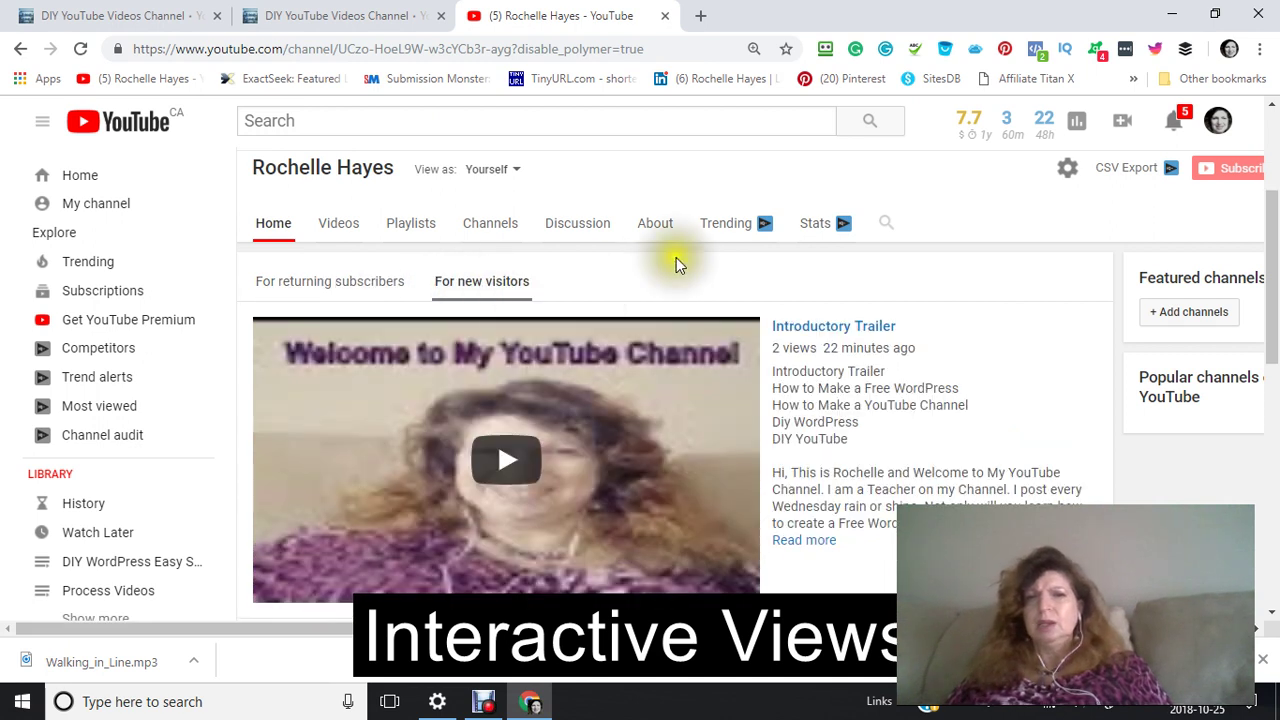
{"action": "scroll", "coordinate": [675, 262], "scroll_direction": "down", "scroll_amount": 2}
{"action": "scroll", "coordinate": [649, 354], "scroll_direction": "up", "scroll_amount": 2}
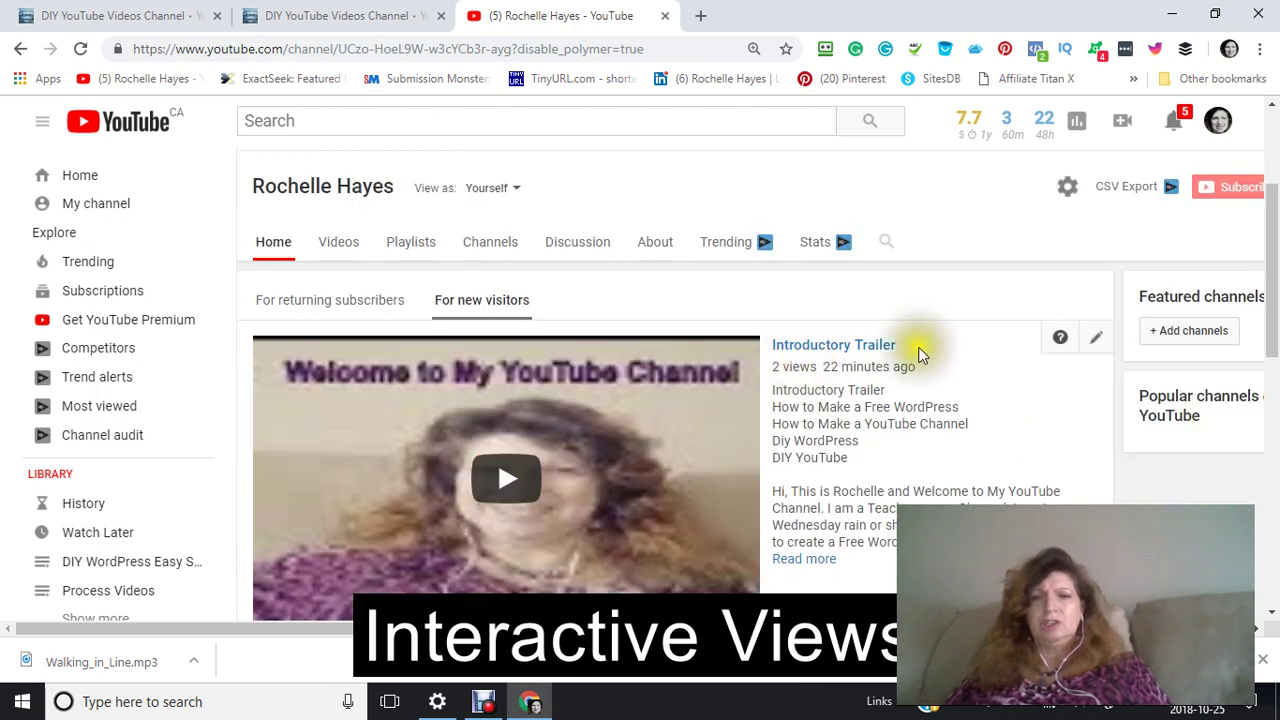
{"action": "scroll", "coordinate": [866, 429], "scroll_direction": "down", "scroll_amount": 1}
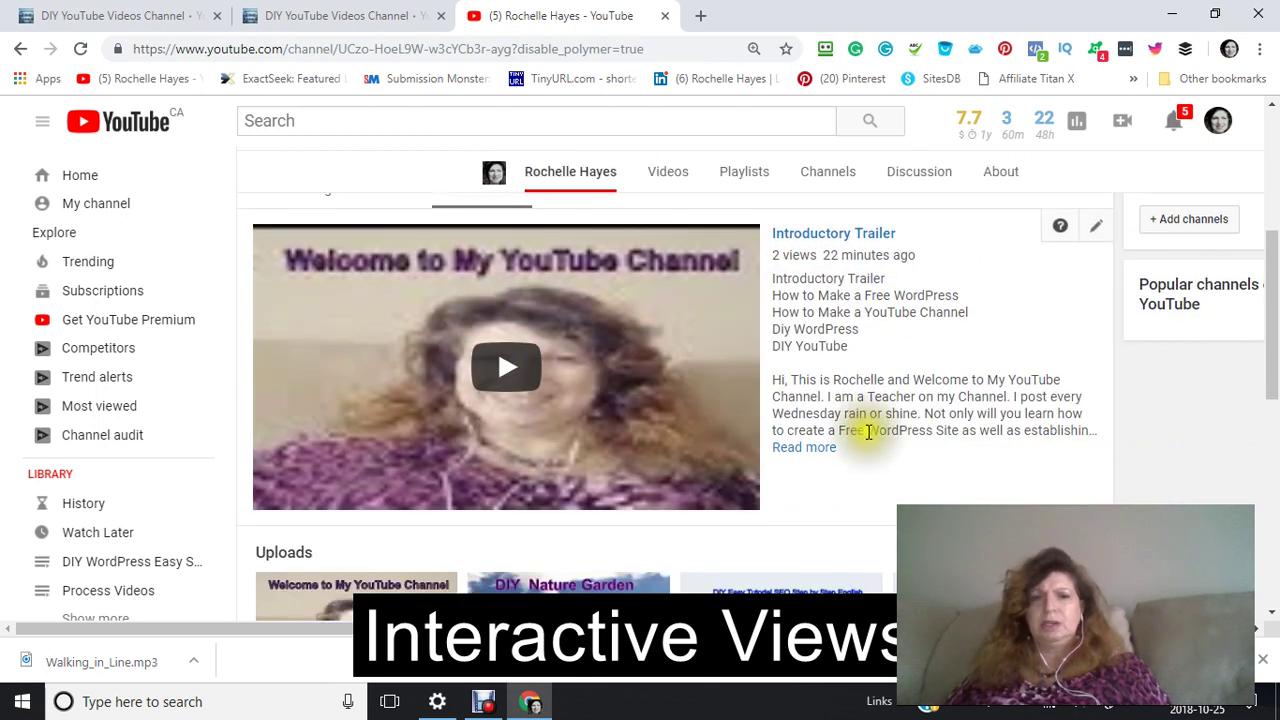
{"action": "scroll", "coordinate": [866, 428], "scroll_direction": "up", "scroll_amount": 2}
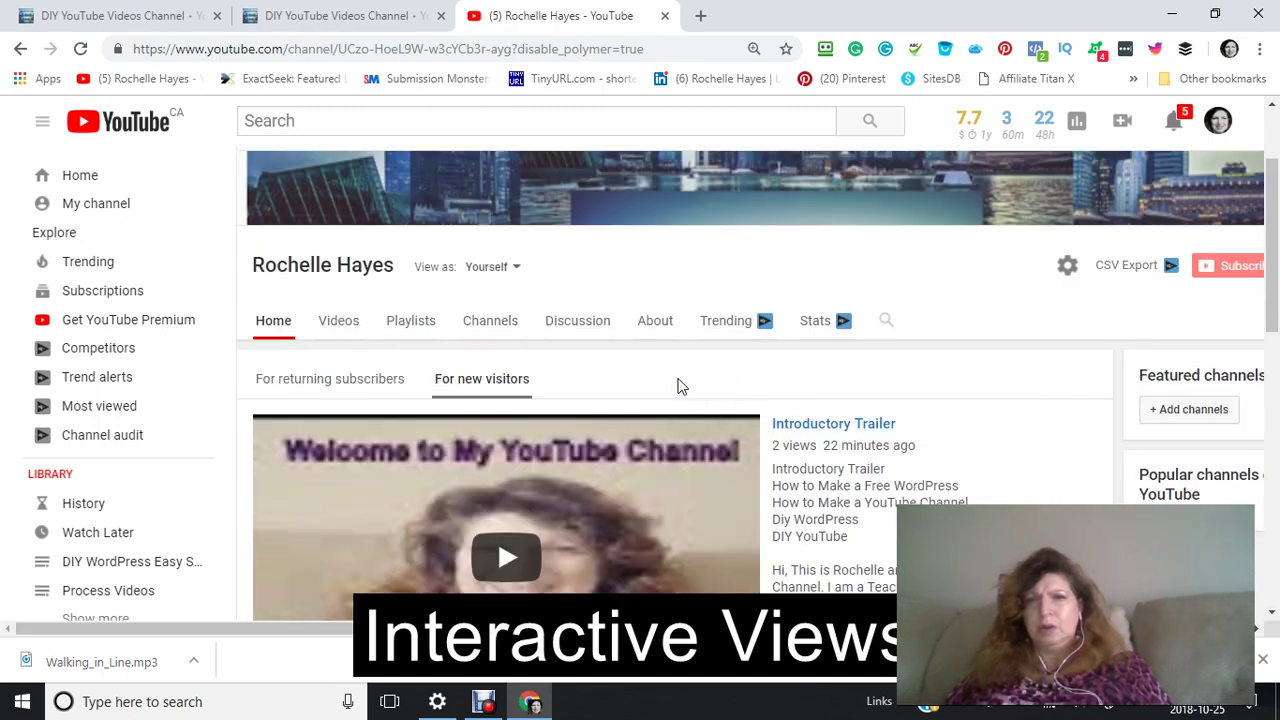
Step: Open the channel settings, keep layout customisation and the discussion tab enabled, and save the settings
{"action": "left_click", "coordinate": [1067, 269]}
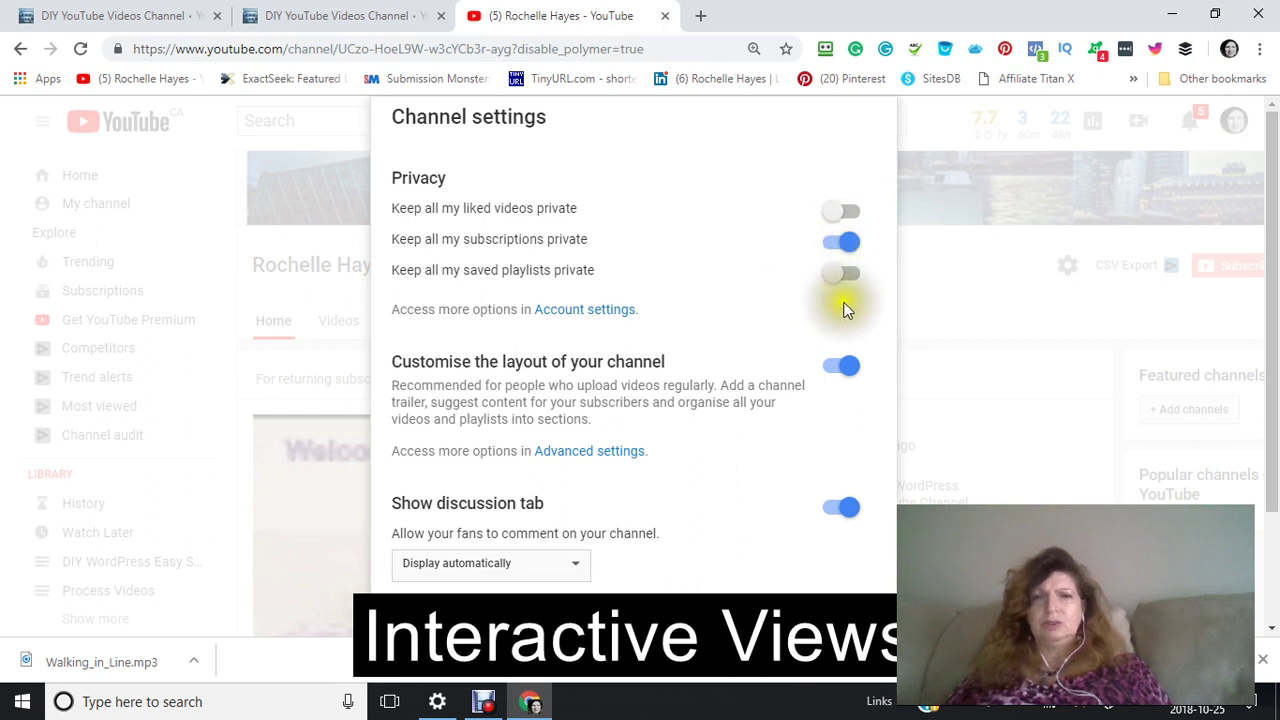
{"action": "scroll", "coordinate": [735, 378], "scroll_direction": "down", "scroll_amount": 3}
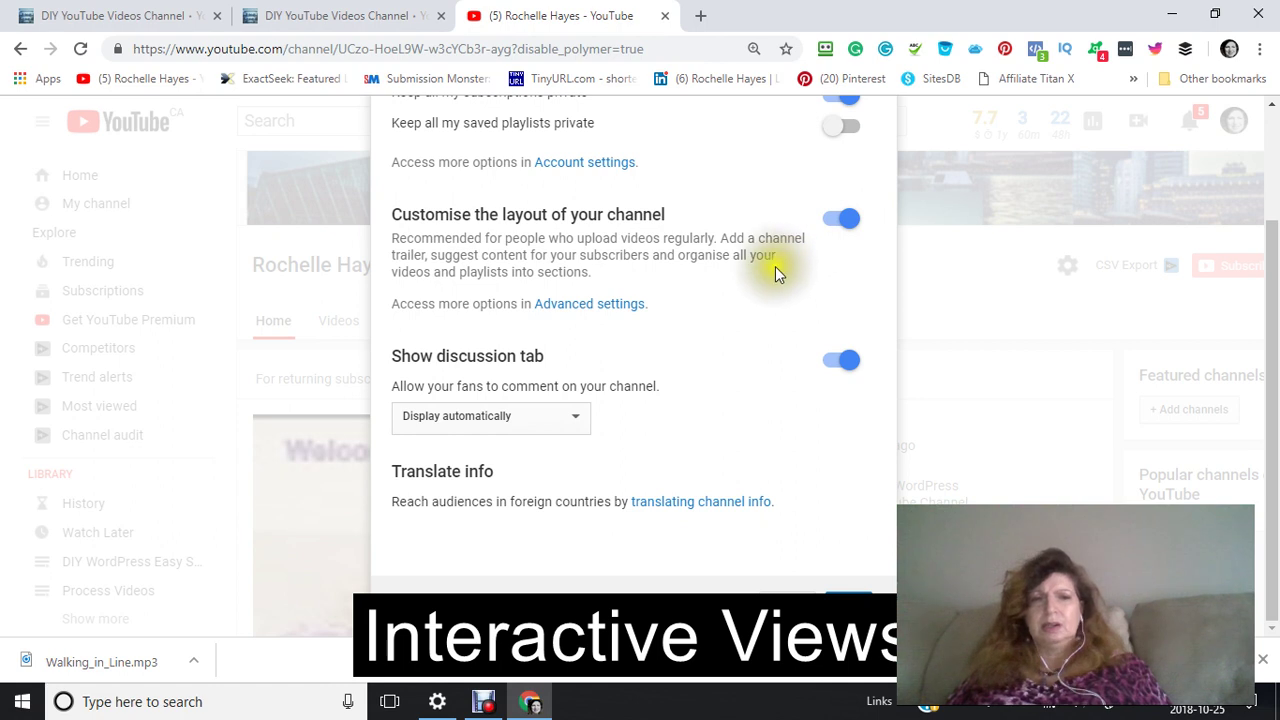
{"action": "left_click", "coordinate": [847, 366]}
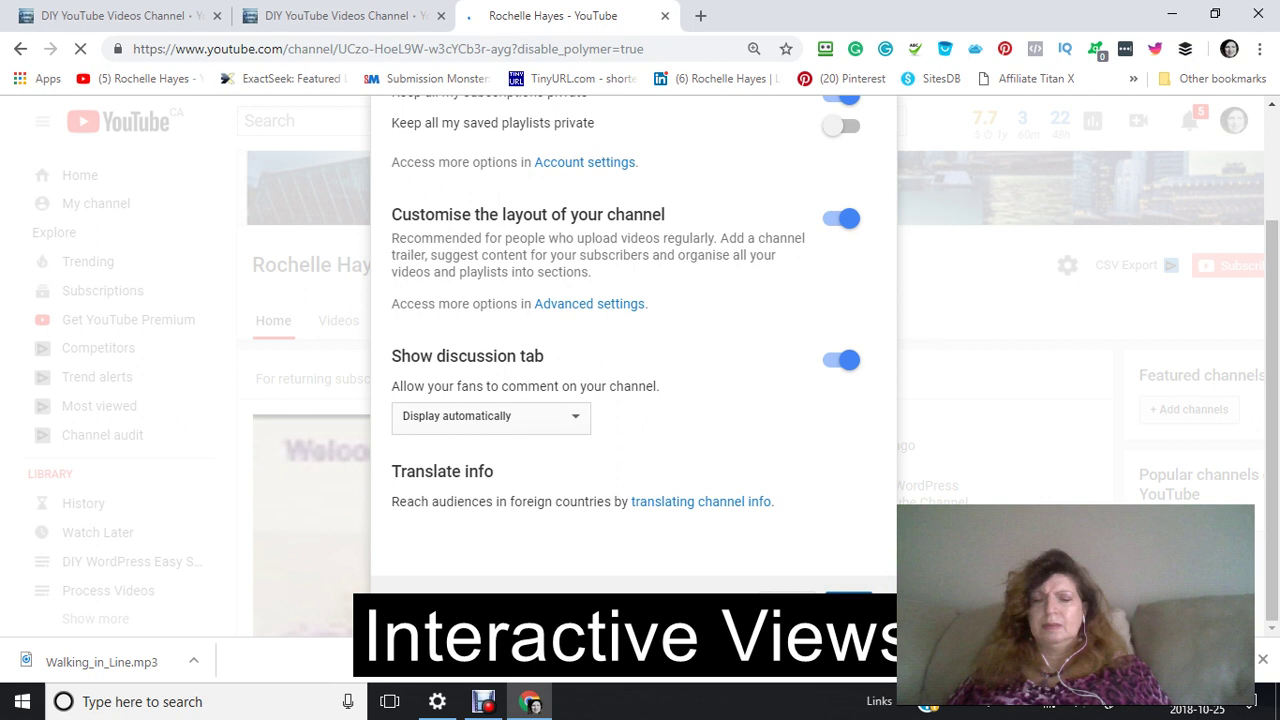
Step: Try to switch the reloaded channel home page to its content for new visitors
{"action": "scroll", "coordinate": [726, 370], "scroll_direction": "down", "scroll_amount": 4}
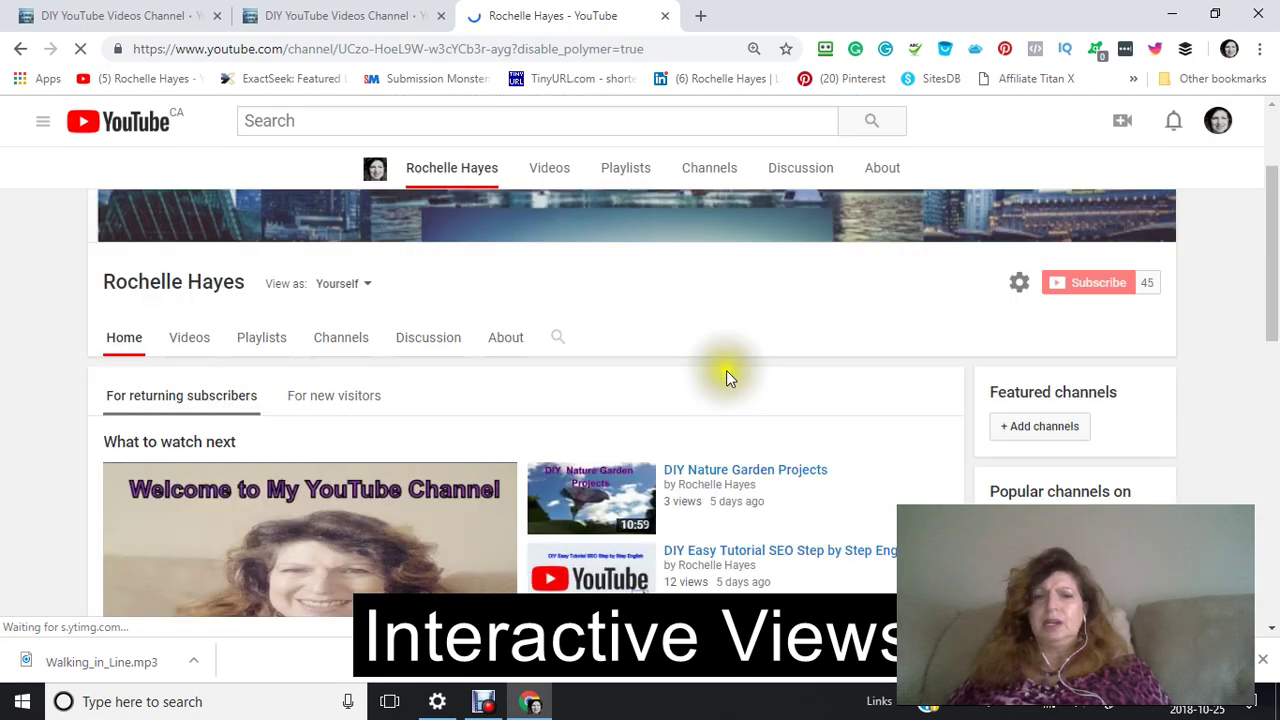
{"action": "scroll", "coordinate": [729, 372], "scroll_direction": "up", "scroll_amount": 2}
{"action": "scroll", "coordinate": [729, 372], "scroll_direction": "up", "scroll_amount": 1}
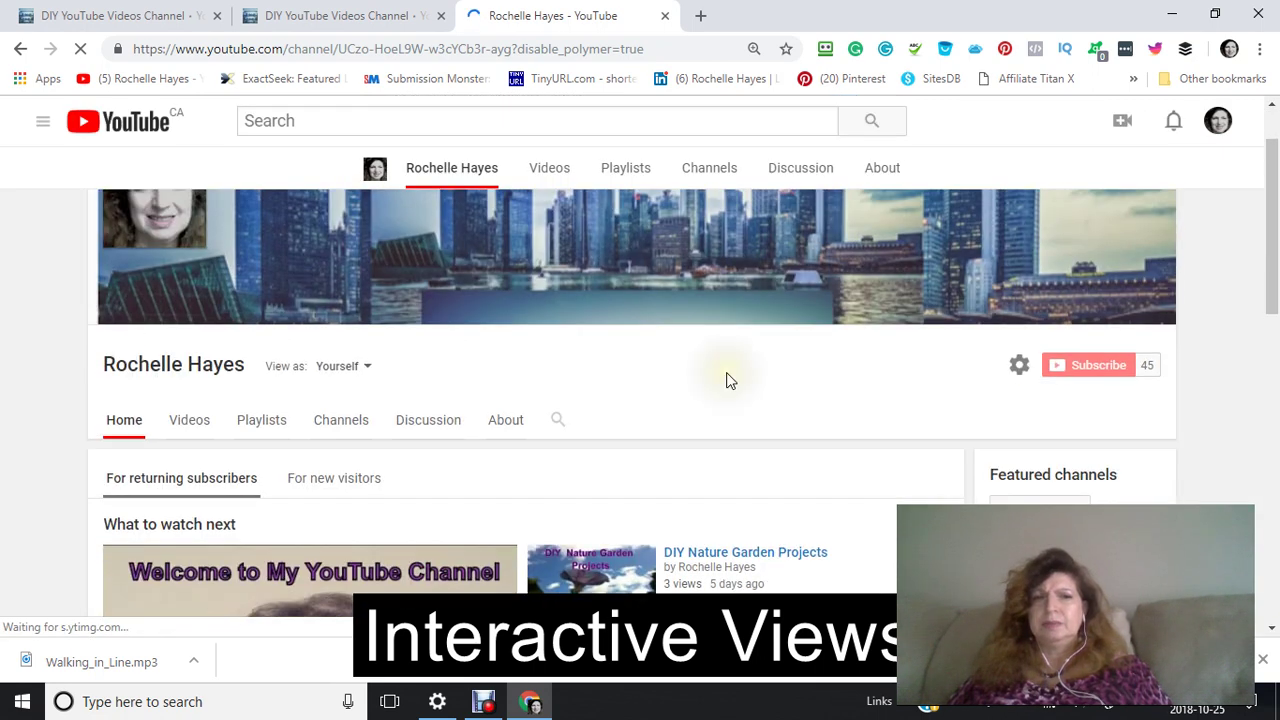
{"action": "scroll", "coordinate": [727, 380], "scroll_direction": "down", "scroll_amount": 1}
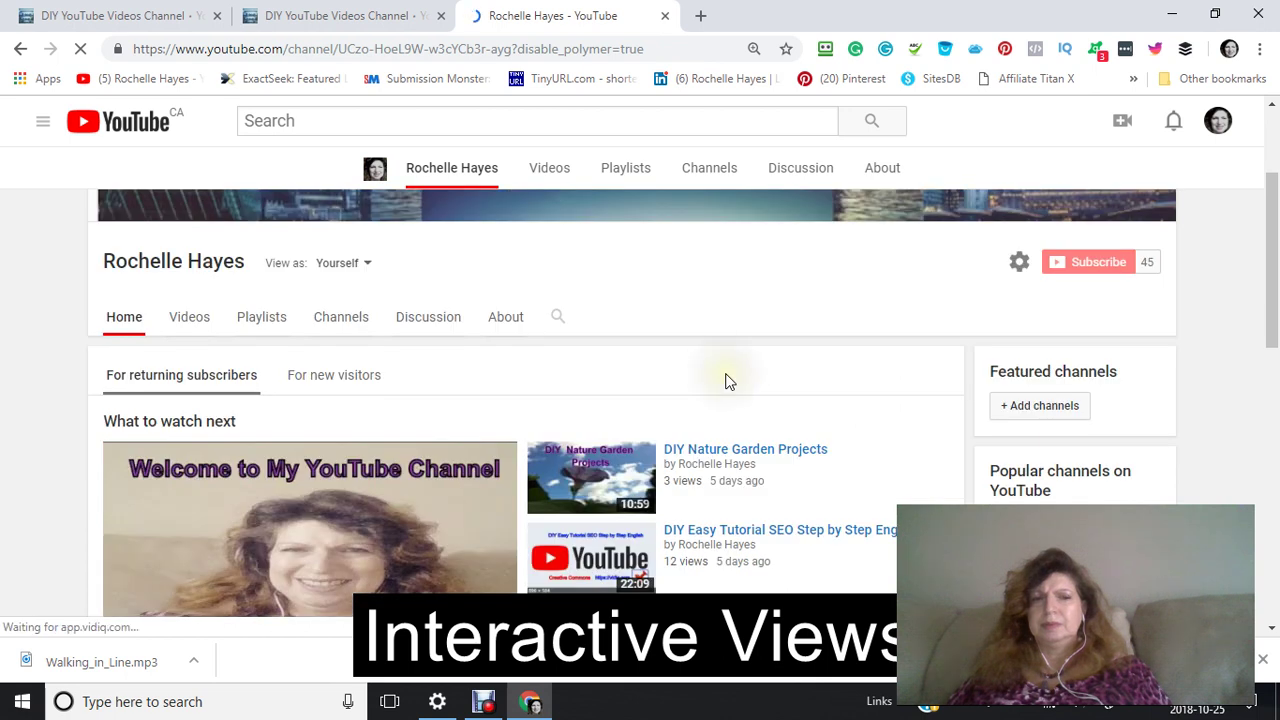
{"action": "scroll", "coordinate": [727, 380], "scroll_direction": "down", "scroll_amount": 1}
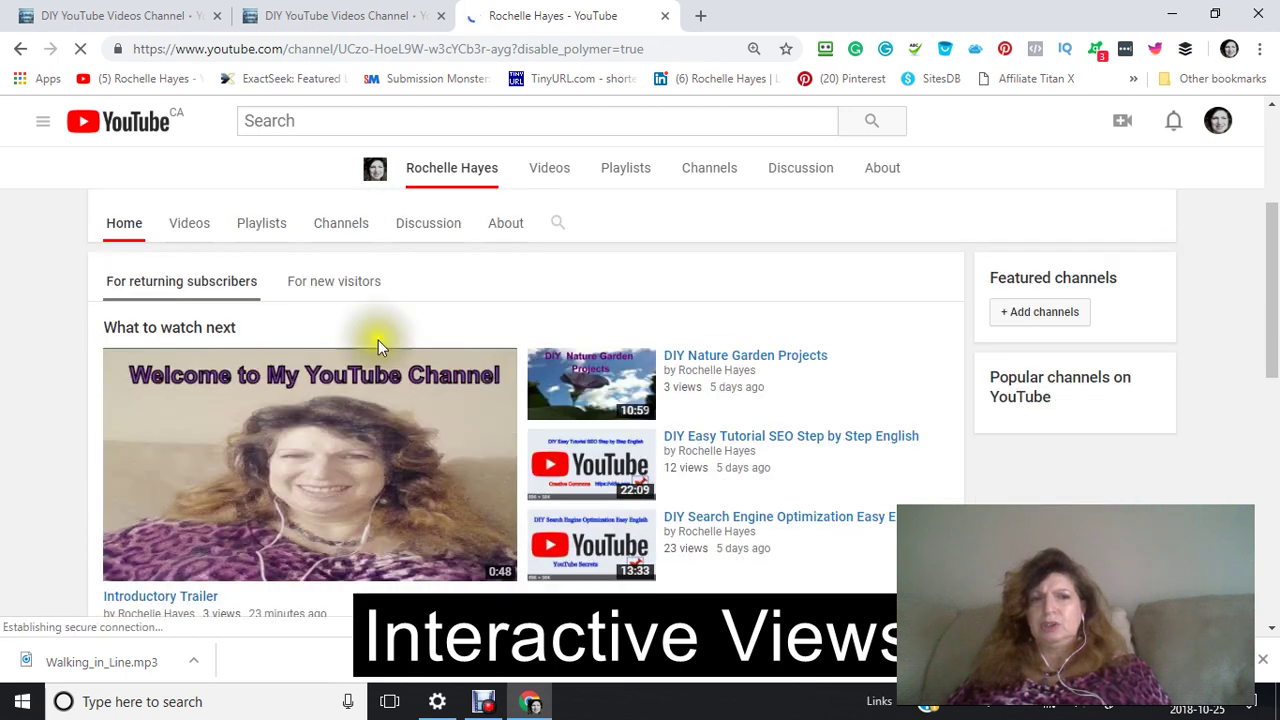
{"action": "left_click", "coordinate": [333, 290]}
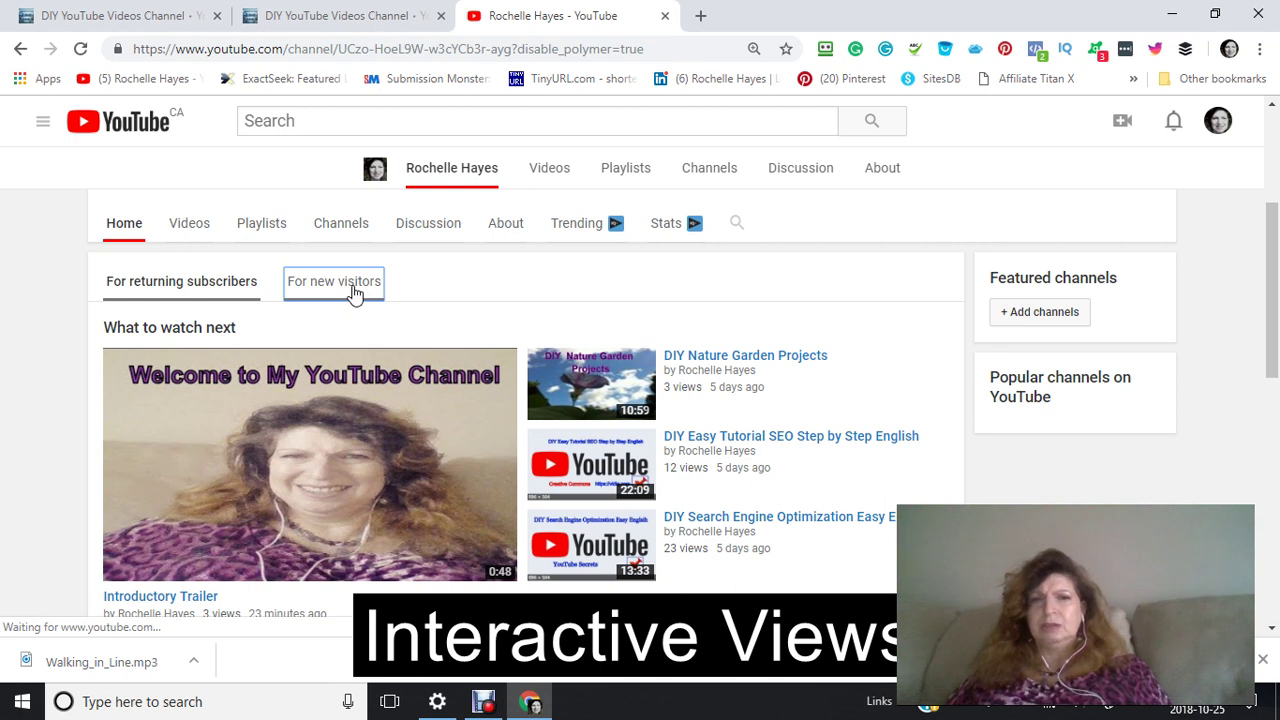
{"action": "left_click", "coordinate": [569, 306]}
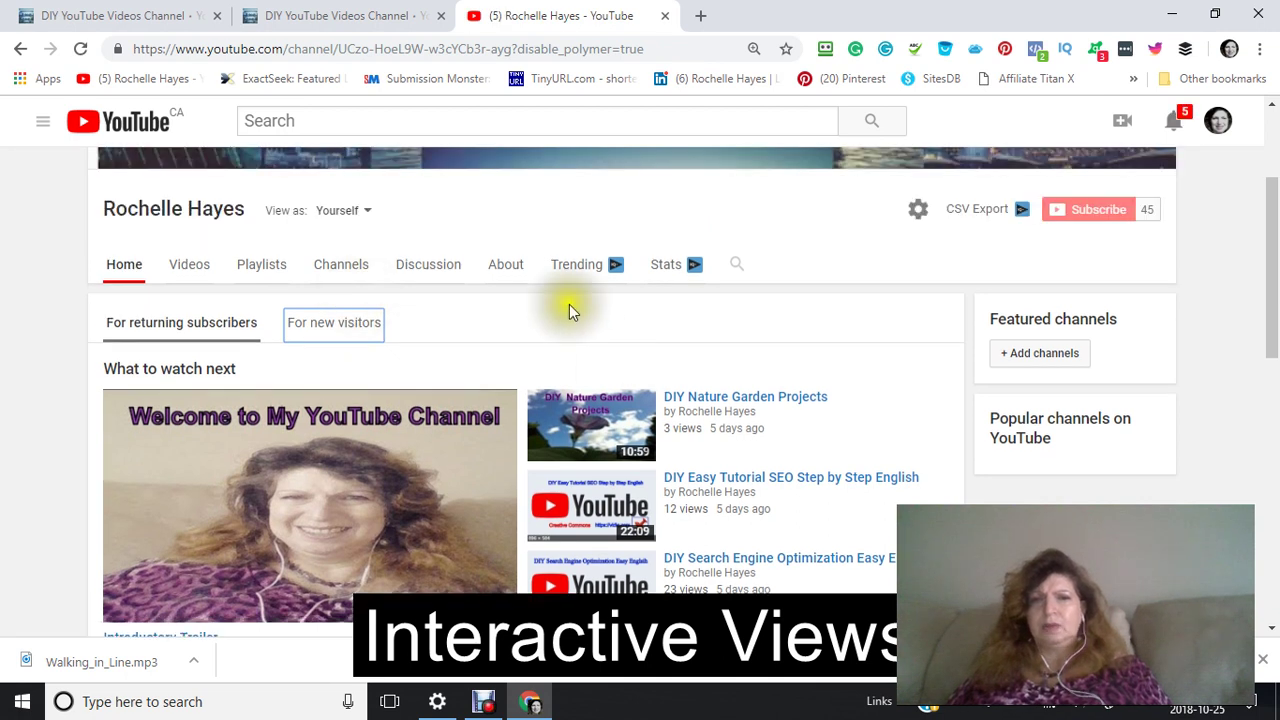
Step: Open the featured content for returning subscribers for editing and look over its feature and default content options
{"action": "scroll", "coordinate": [569, 321], "scroll_direction": "down", "scroll_amount": 2}
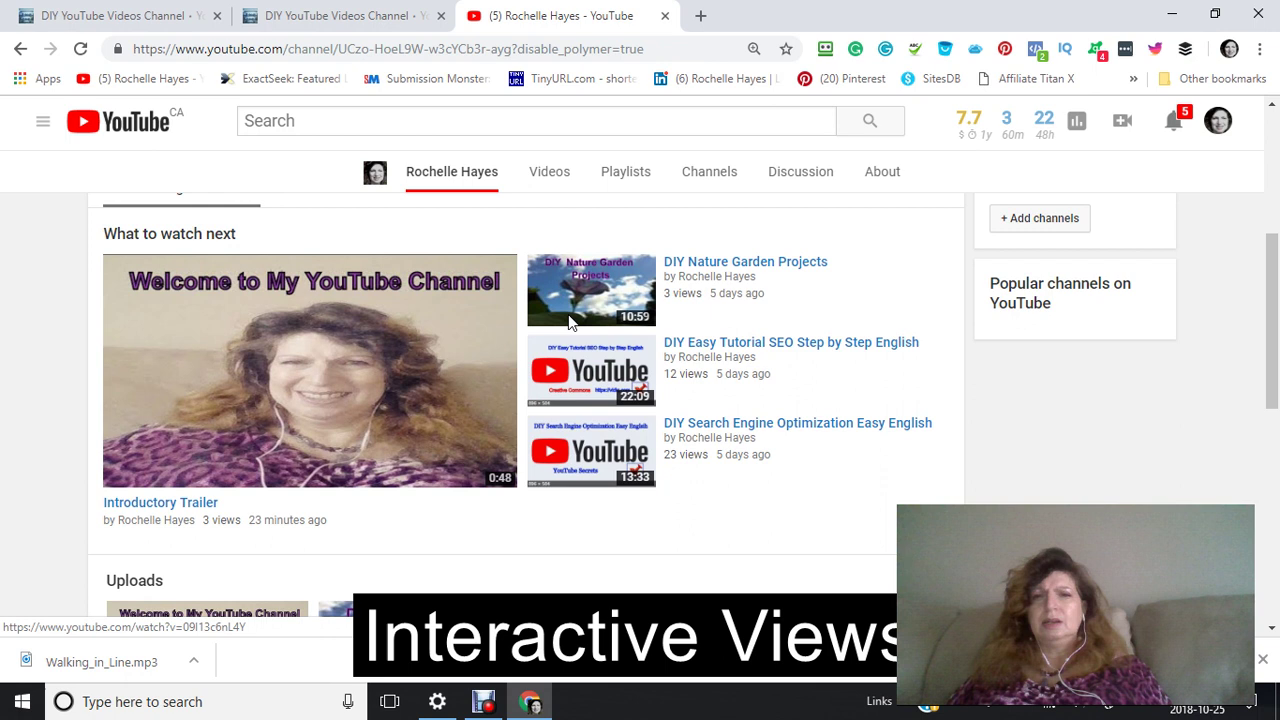
{"action": "scroll", "coordinate": [569, 321], "scroll_direction": "up", "scroll_amount": 2}
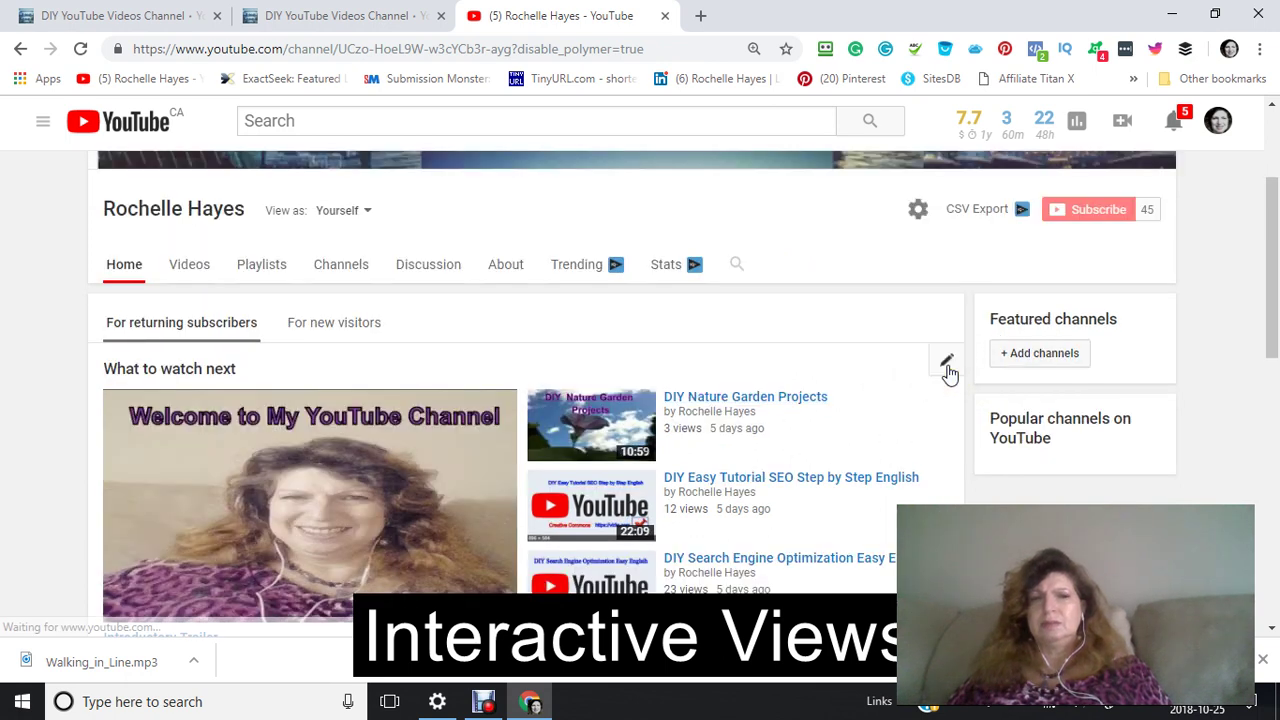
{"action": "left_click", "coordinate": [946, 363]}
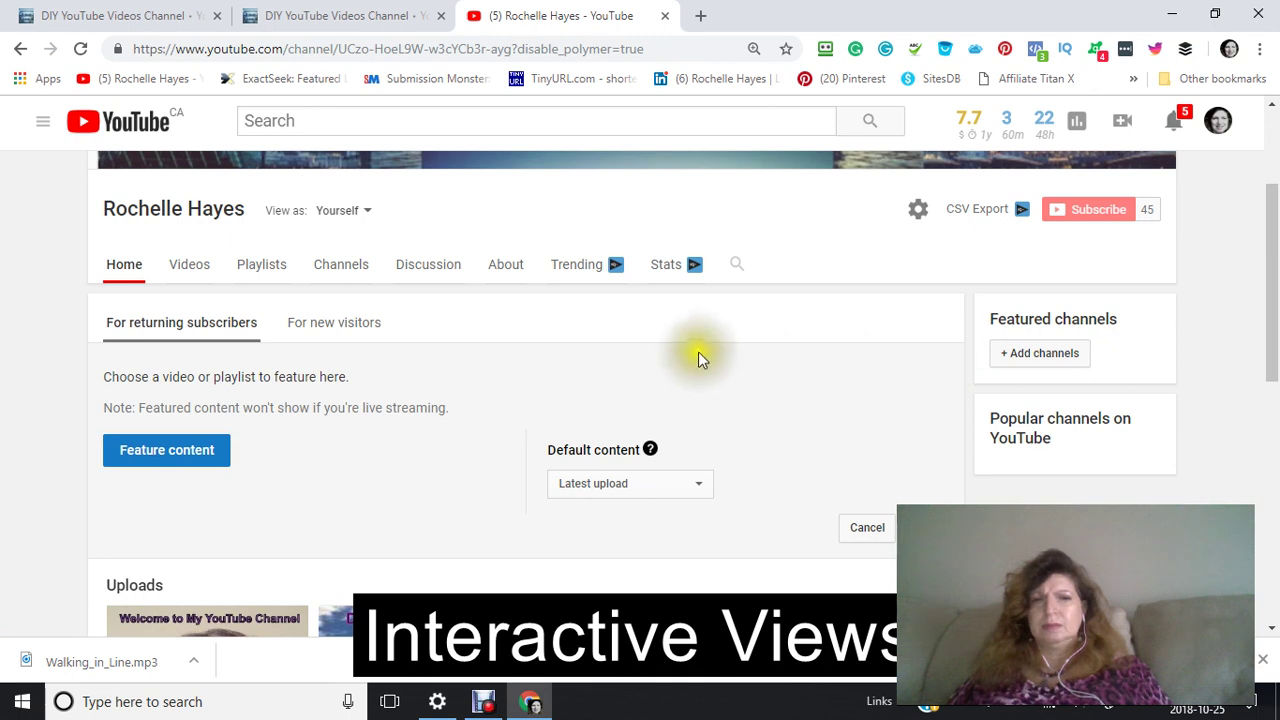
{"action": "scroll", "coordinate": [700, 358], "scroll_direction": "down", "scroll_amount": 3}
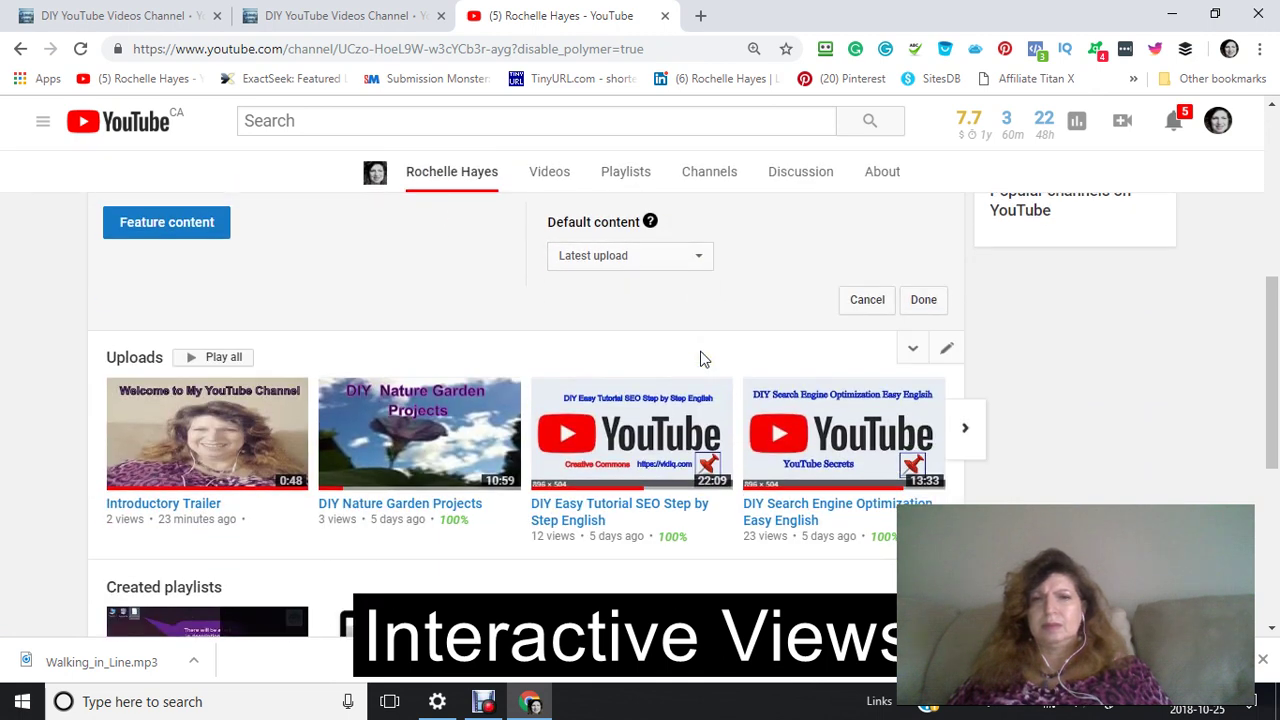
{"action": "scroll", "coordinate": [700, 358], "scroll_direction": "up", "scroll_amount": 1}
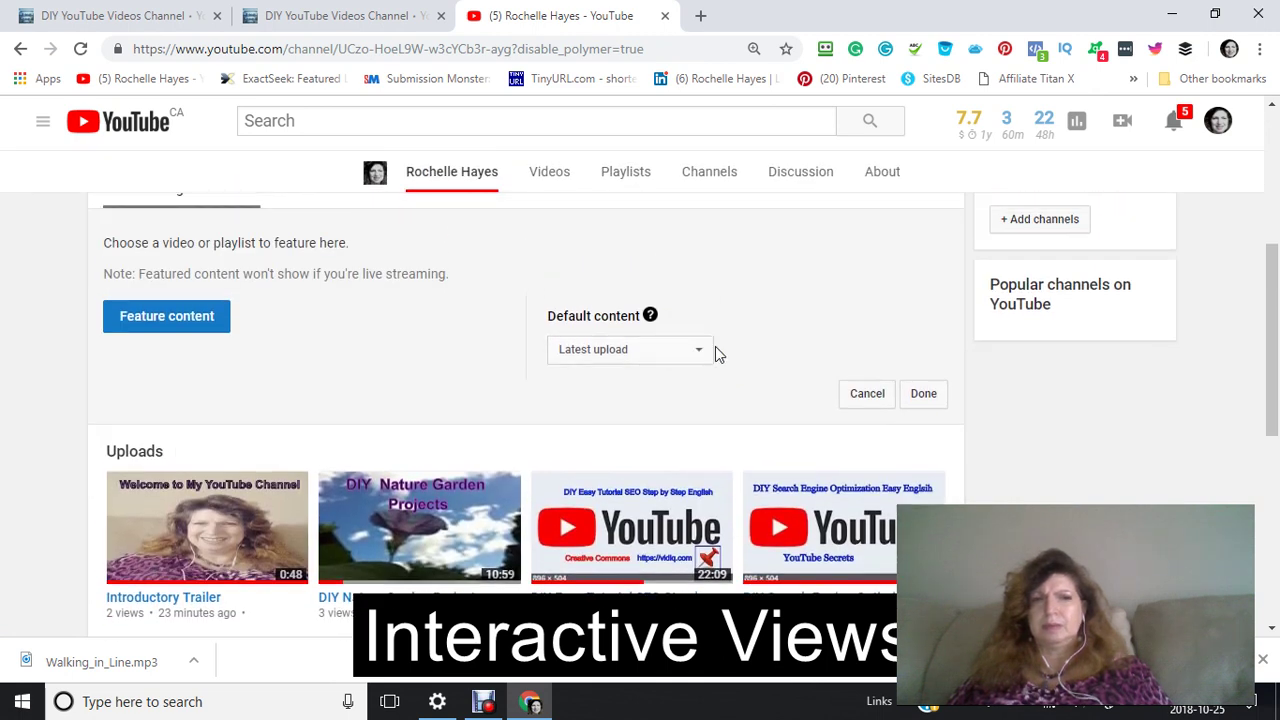
{"action": "scroll", "coordinate": [715, 347], "scroll_direction": "up", "scroll_amount": 1}
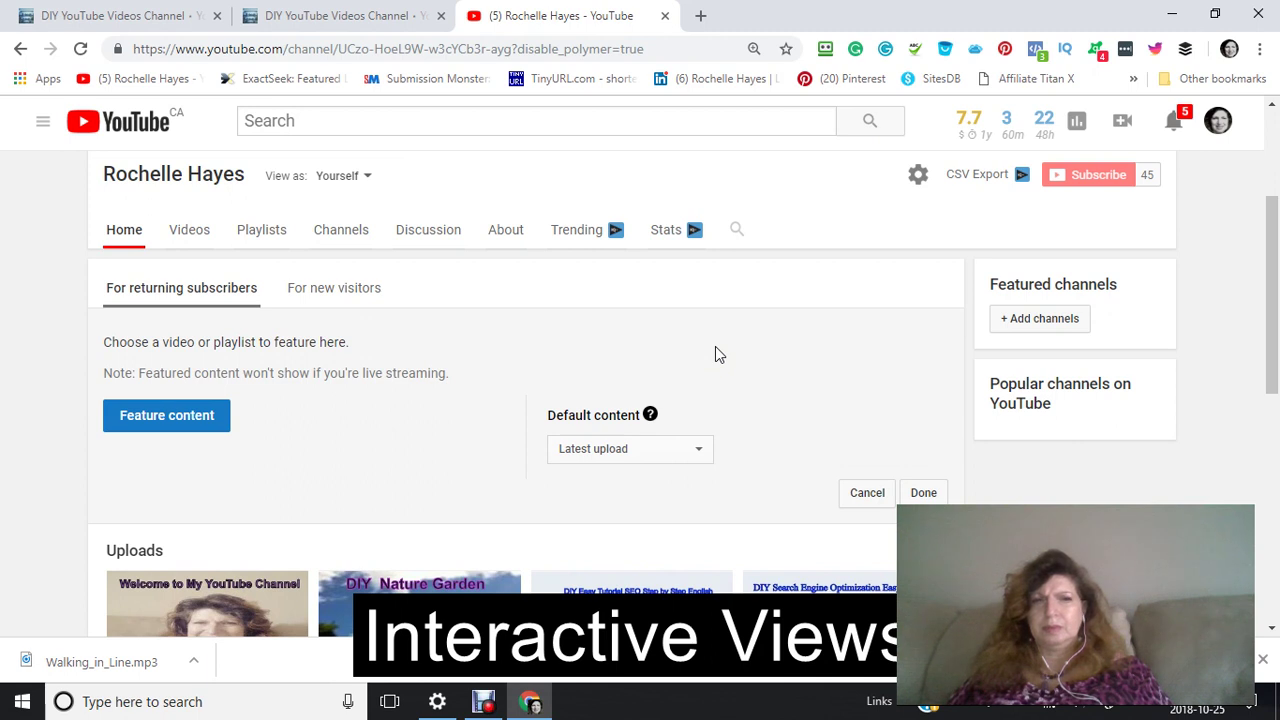
{"action": "scroll", "coordinate": [715, 346], "scroll_direction": "down", "scroll_amount": 3}
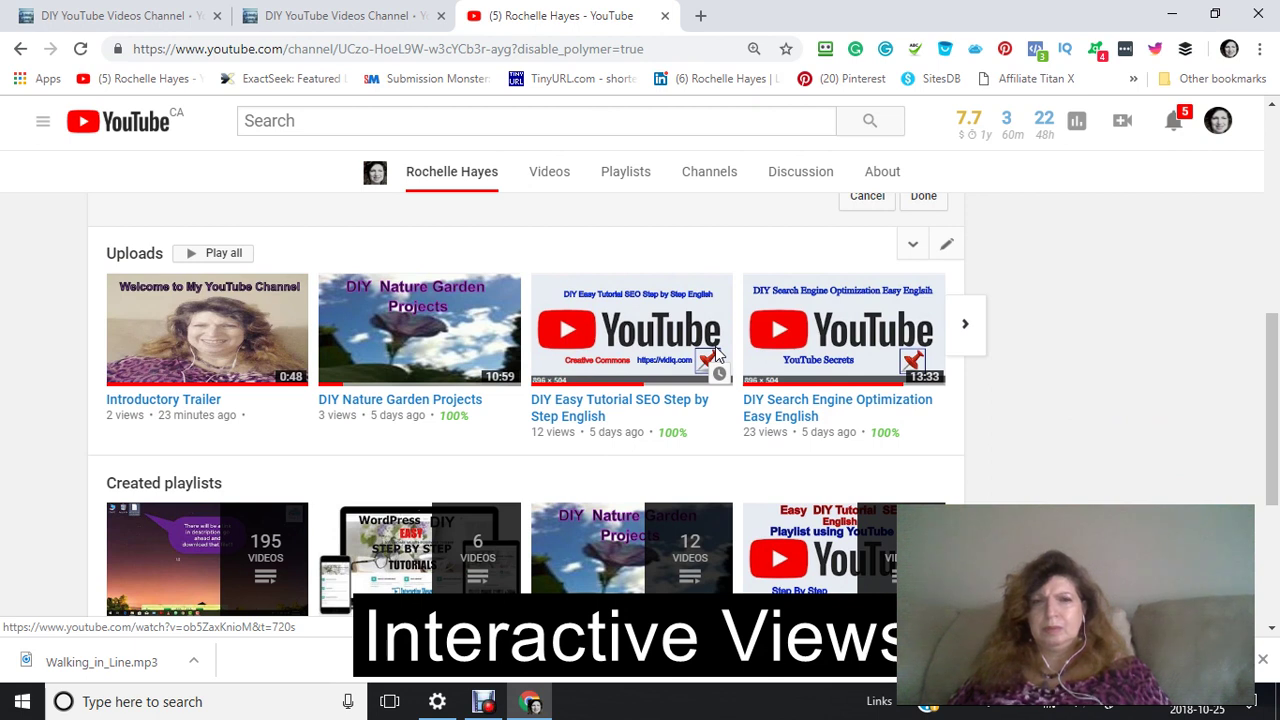
{"action": "scroll", "coordinate": [677, 363], "scroll_direction": "up", "scroll_amount": 2}
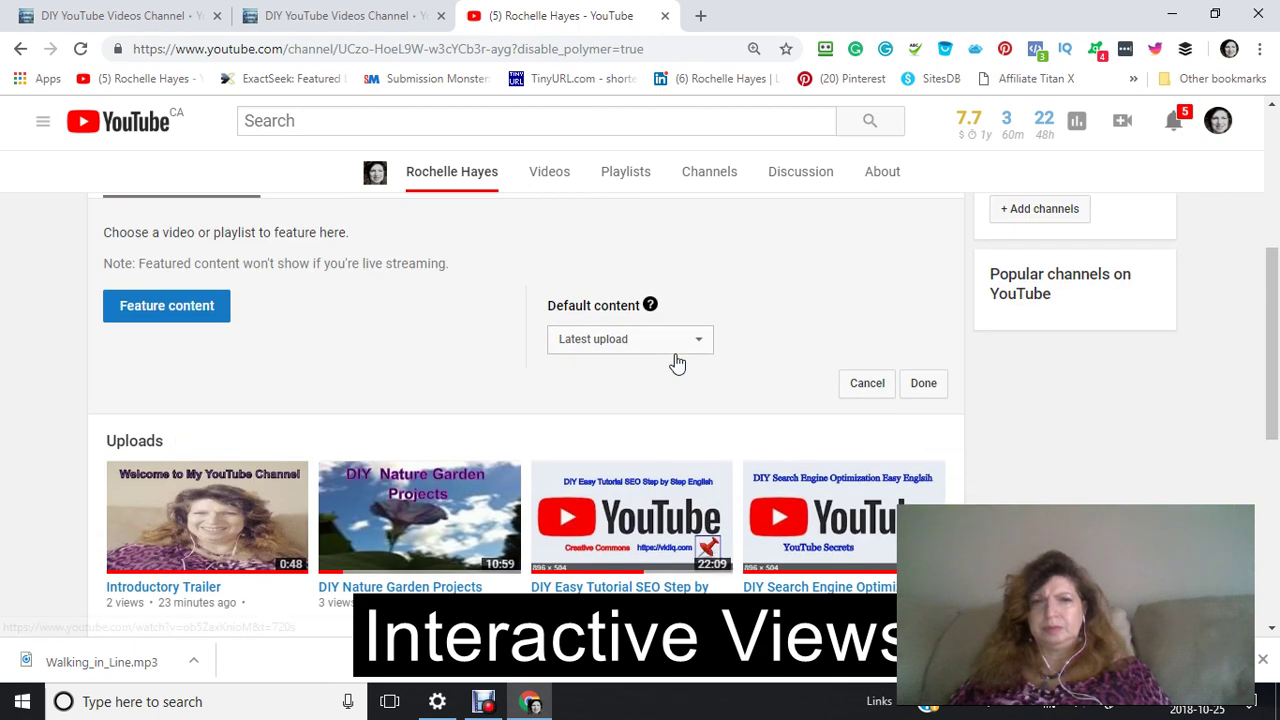
{"action": "scroll", "coordinate": [677, 363], "scroll_direction": "up", "scroll_amount": 1}
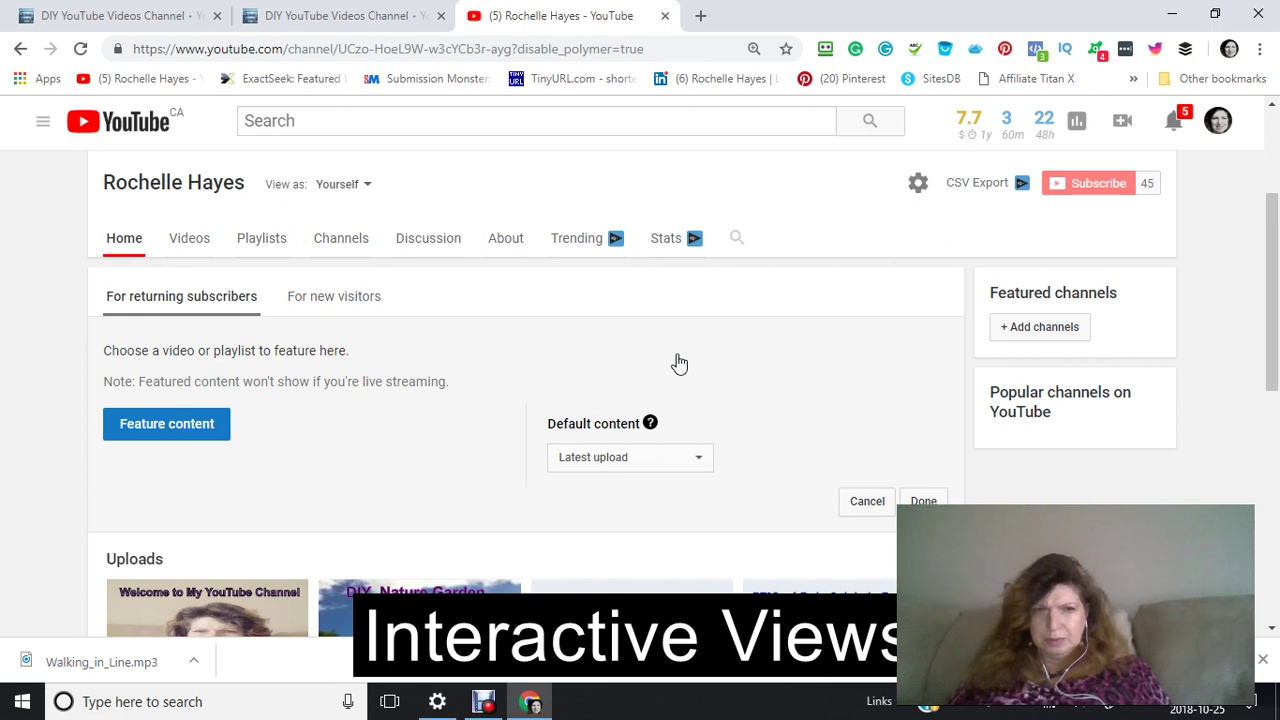
Step: Remove the introductory trailer from the channel home's content for new visitors
{"action": "left_click", "coordinate": [362, 296]}
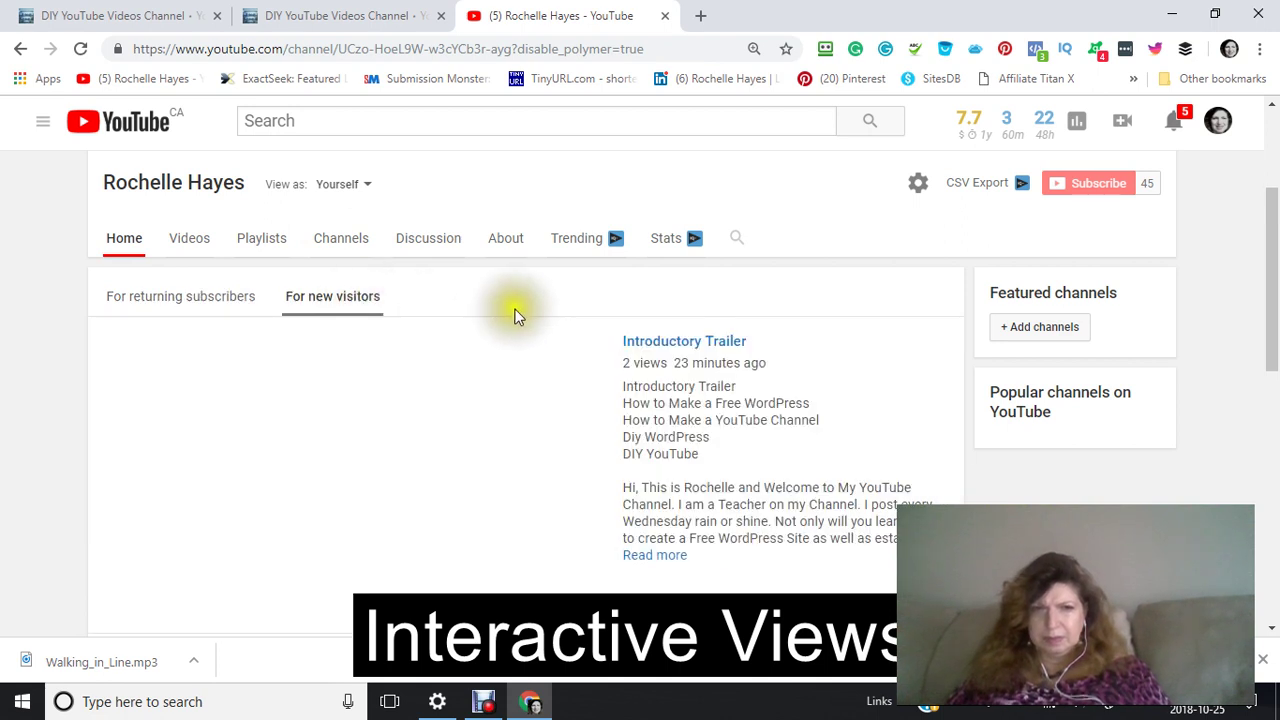
{"action": "mouse_move", "coordinate": [538, 318]}
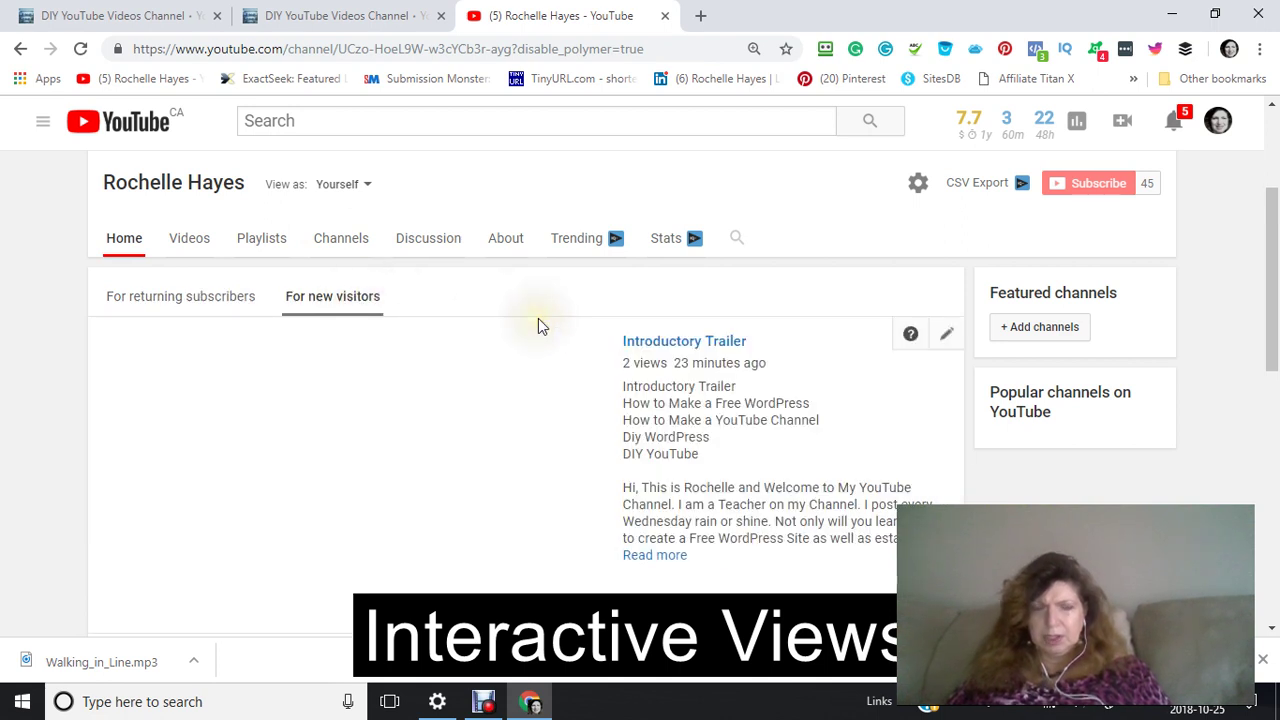
{"action": "left_click", "coordinate": [948, 340]}
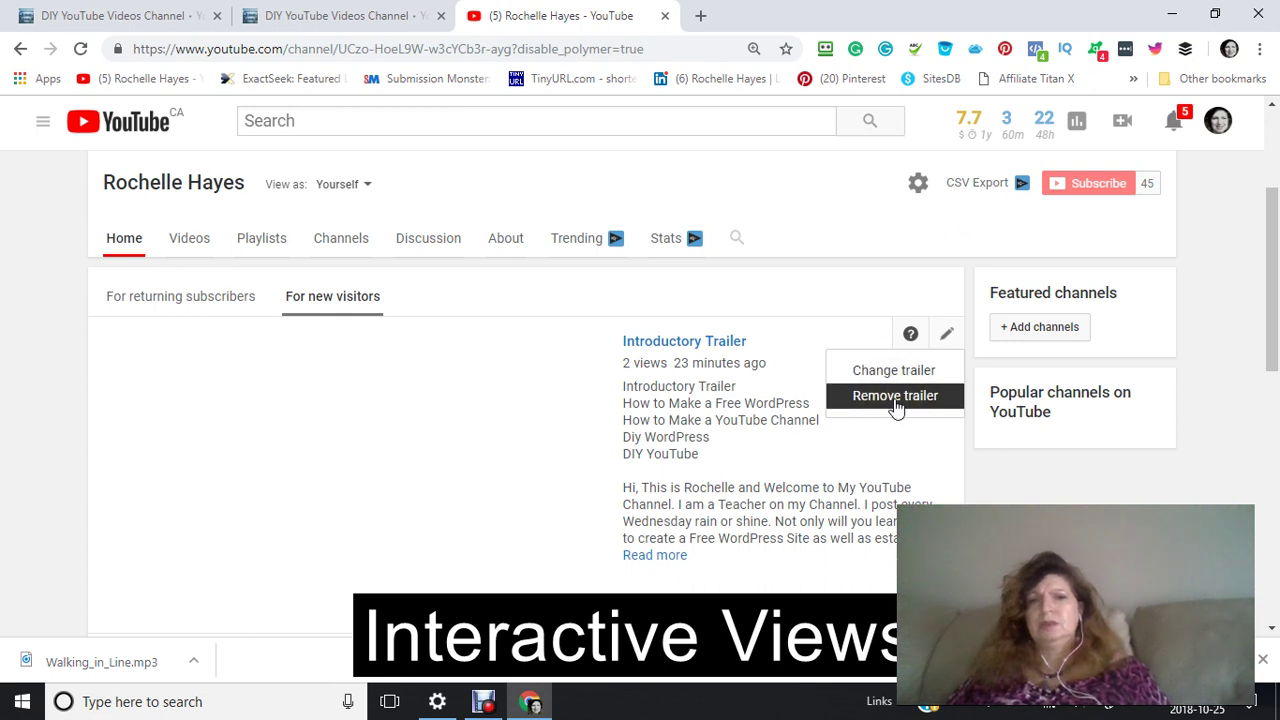
{"action": "left_click", "coordinate": [895, 398]}
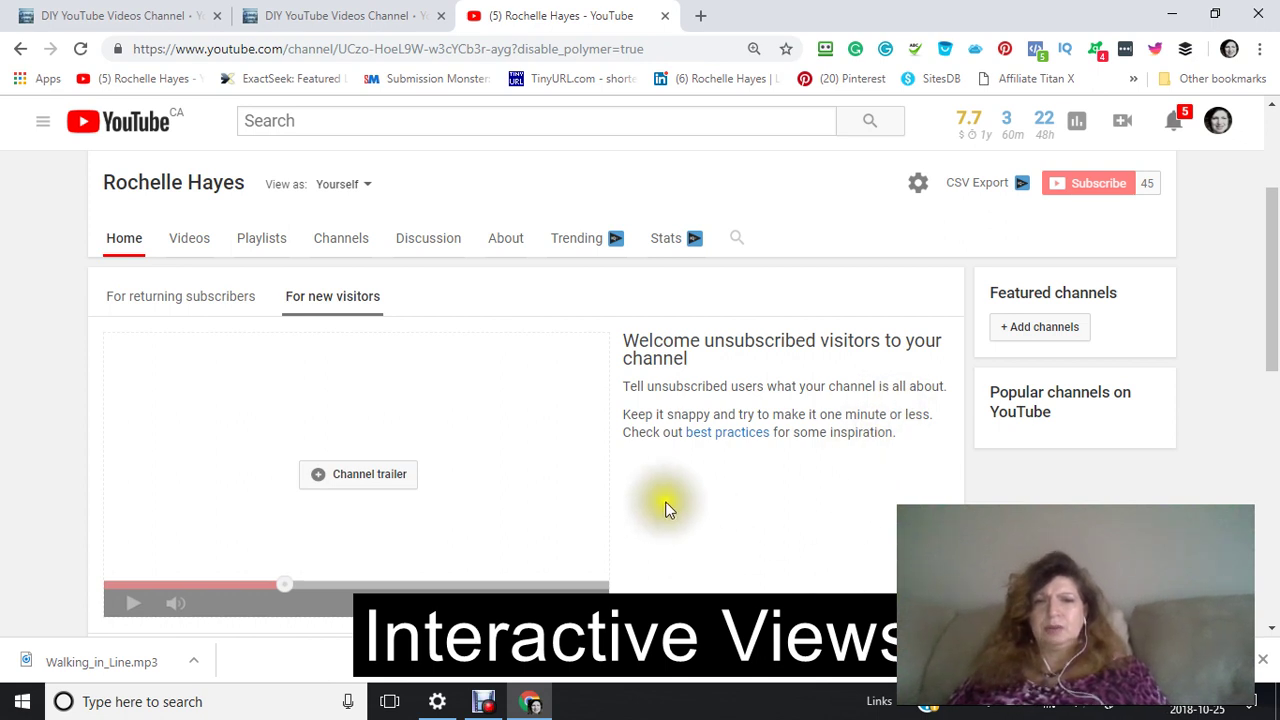
Step: Choose the uploaded video "Introductory Trailer" as the channel trailer for new visitors and save the selection
{"action": "scroll", "coordinate": [662, 455], "scroll_direction": "down", "scroll_amount": 3}
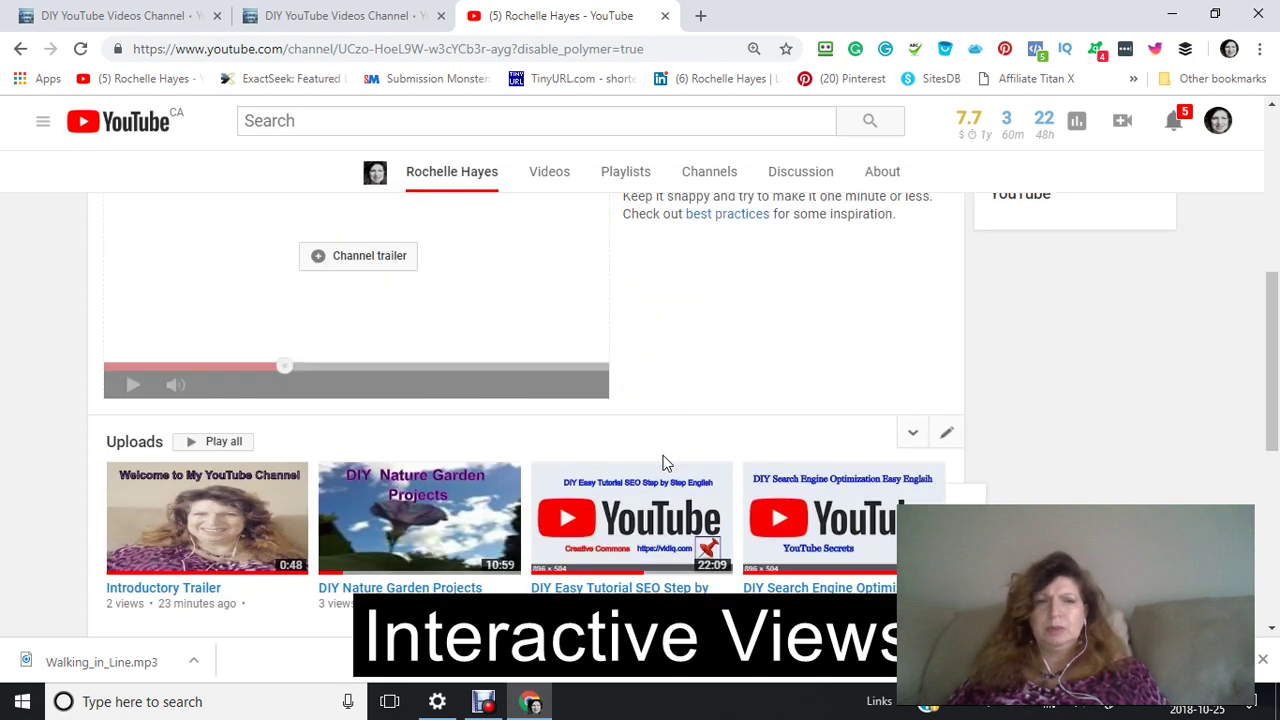
{"action": "scroll", "coordinate": [663, 457], "scroll_direction": "up", "scroll_amount": 3}
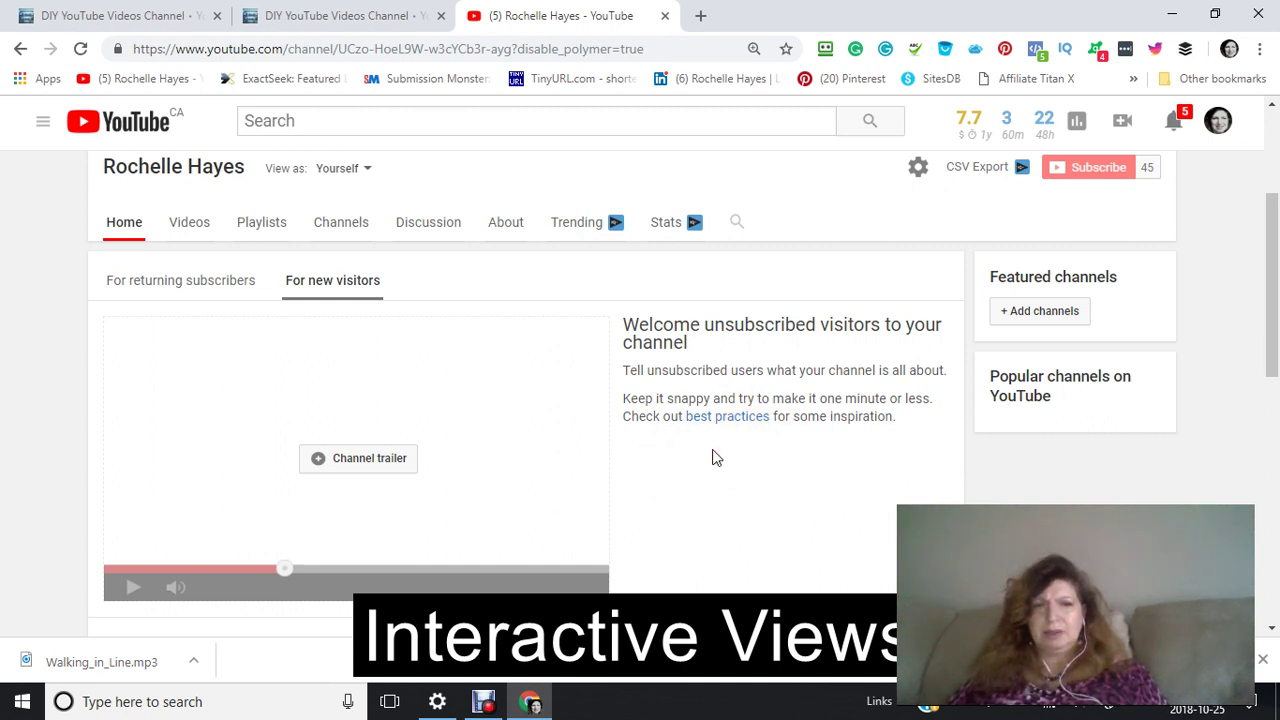
{"action": "left_click", "coordinate": [353, 468]}
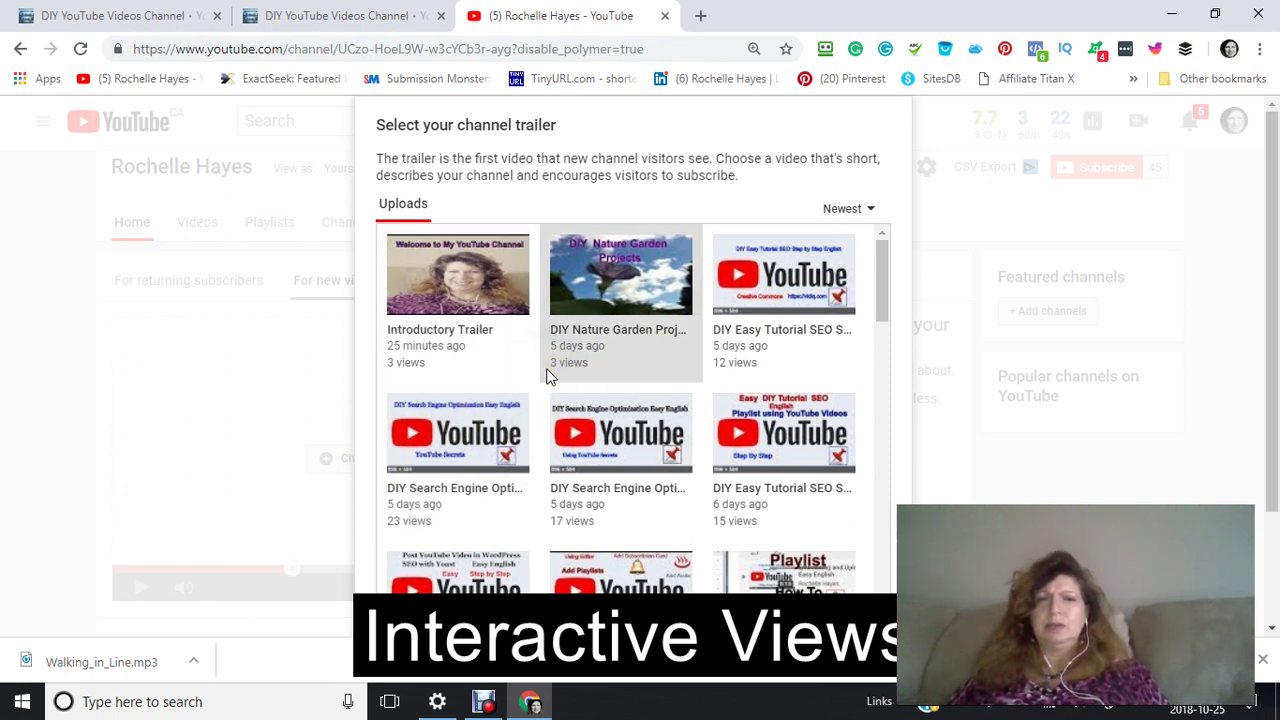
{"action": "left_click", "coordinate": [475, 289]}
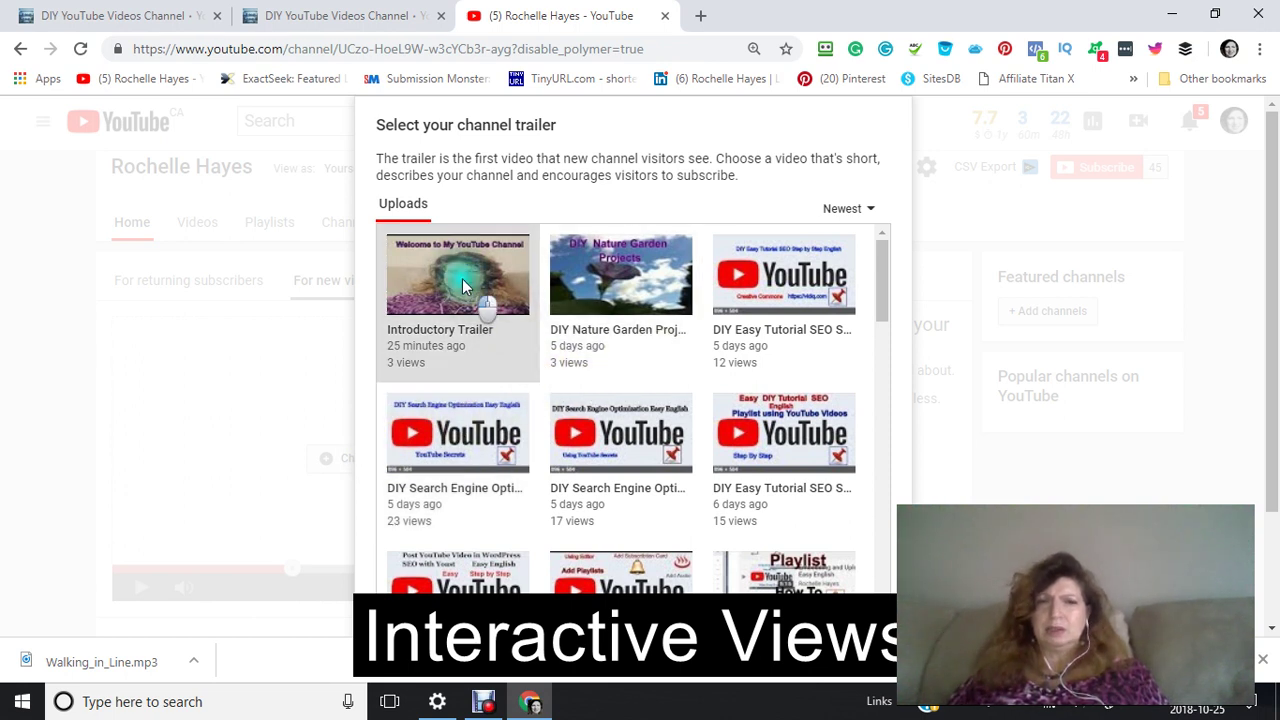
{"action": "left_click", "coordinate": [573, 338]}
{"action": "scroll", "coordinate": [573, 338], "scroll_direction": "down", "scroll_amount": 10}
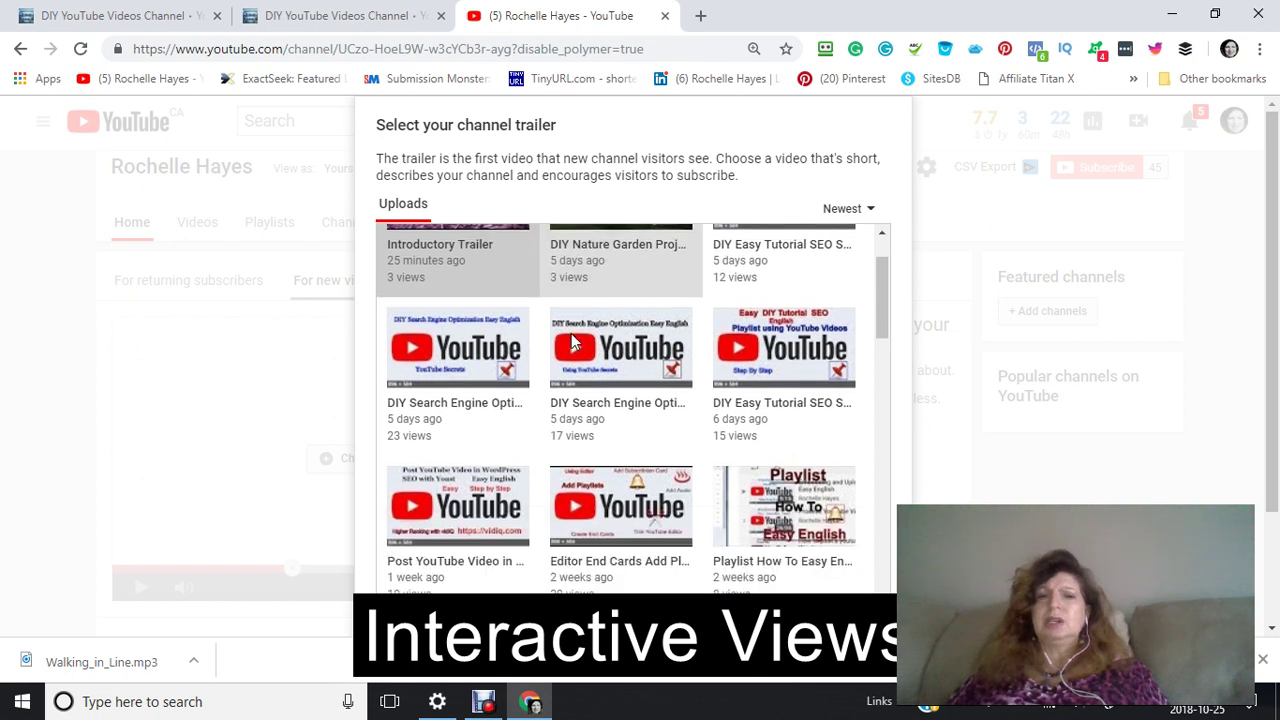
{"action": "scroll", "coordinate": [573, 338], "scroll_direction": "down", "scroll_amount": 5}
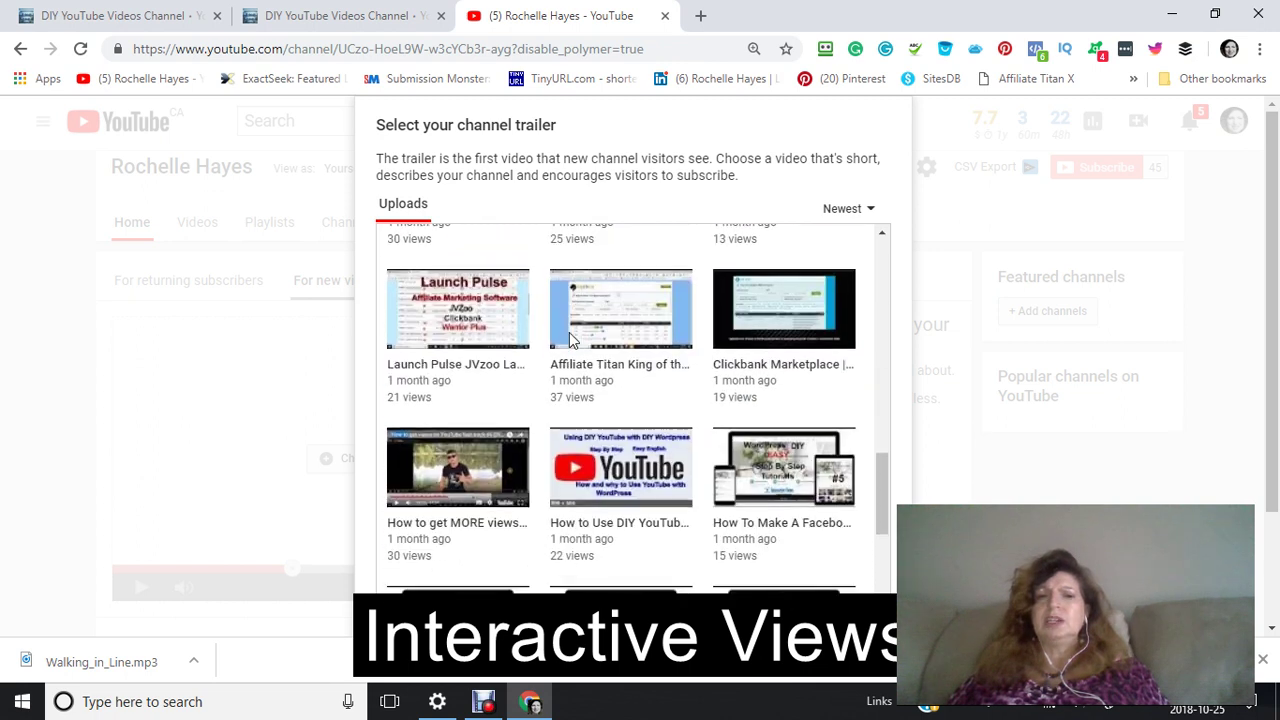
{"action": "left_click", "coordinate": [786, 444]}
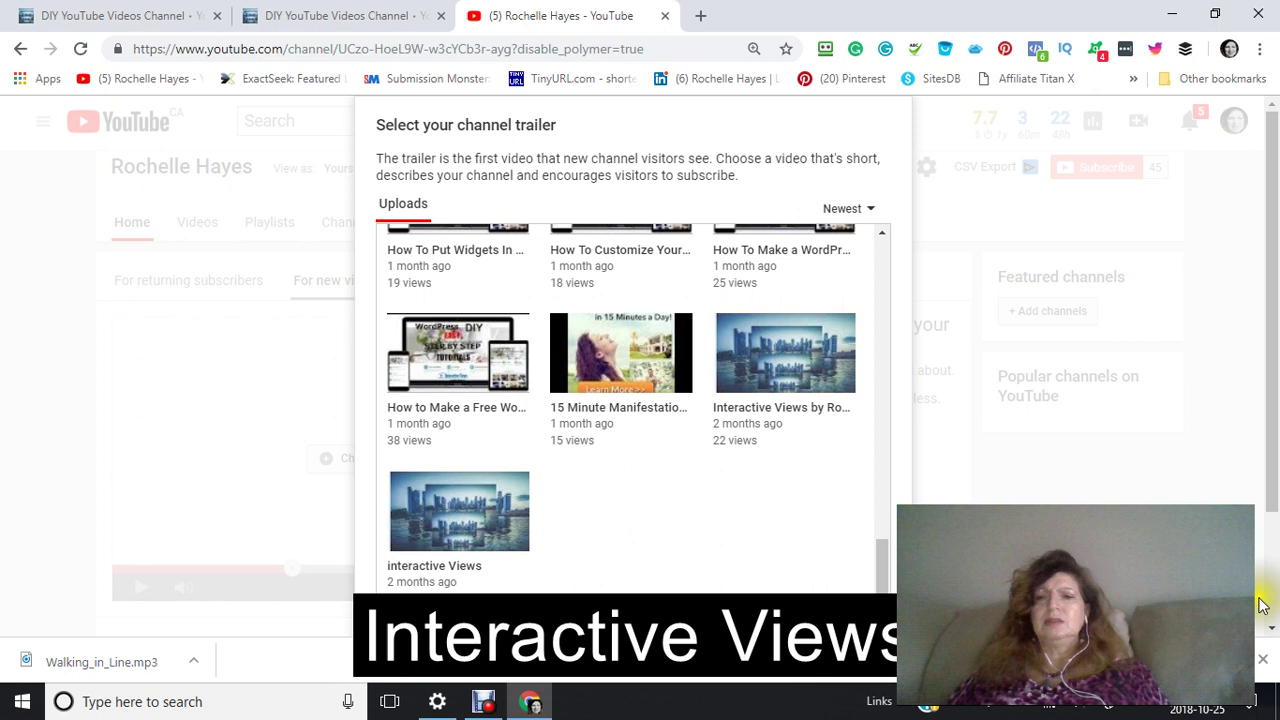
{"action": "scroll", "coordinate": [1268, 634], "scroll_direction": "down", "scroll_amount": 2}
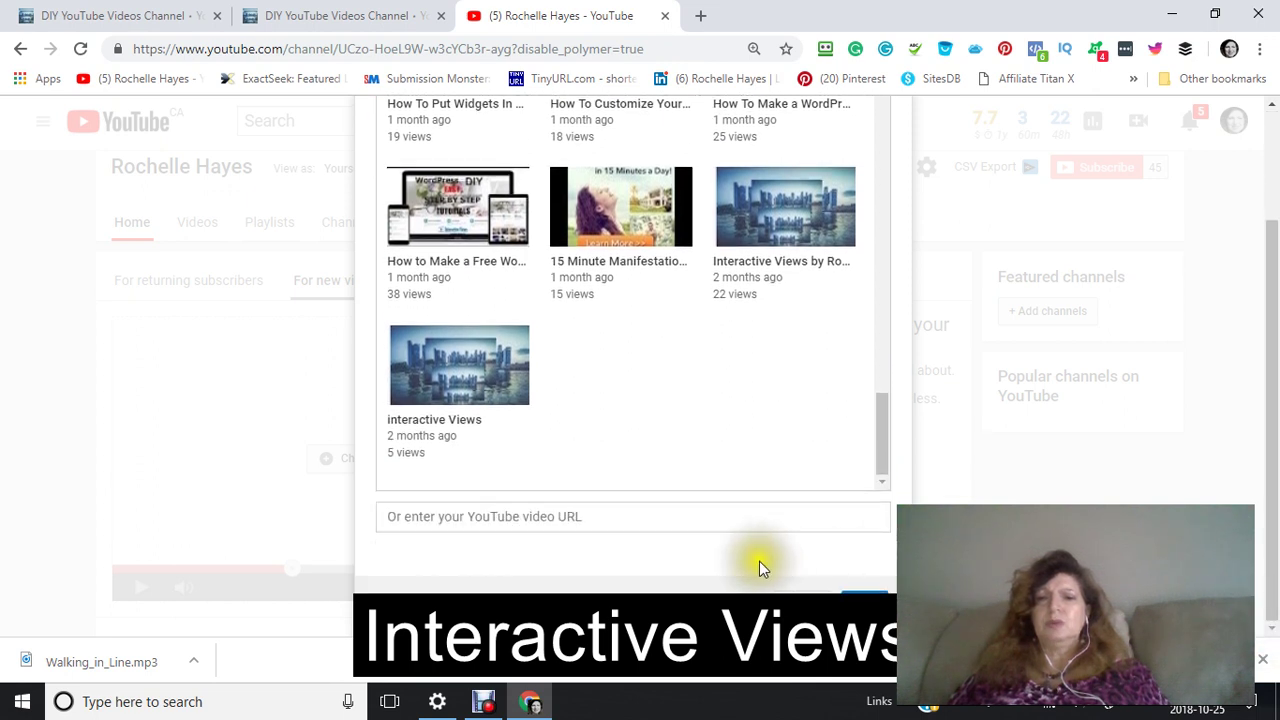
{"action": "left_click", "coordinate": [864, 598]}
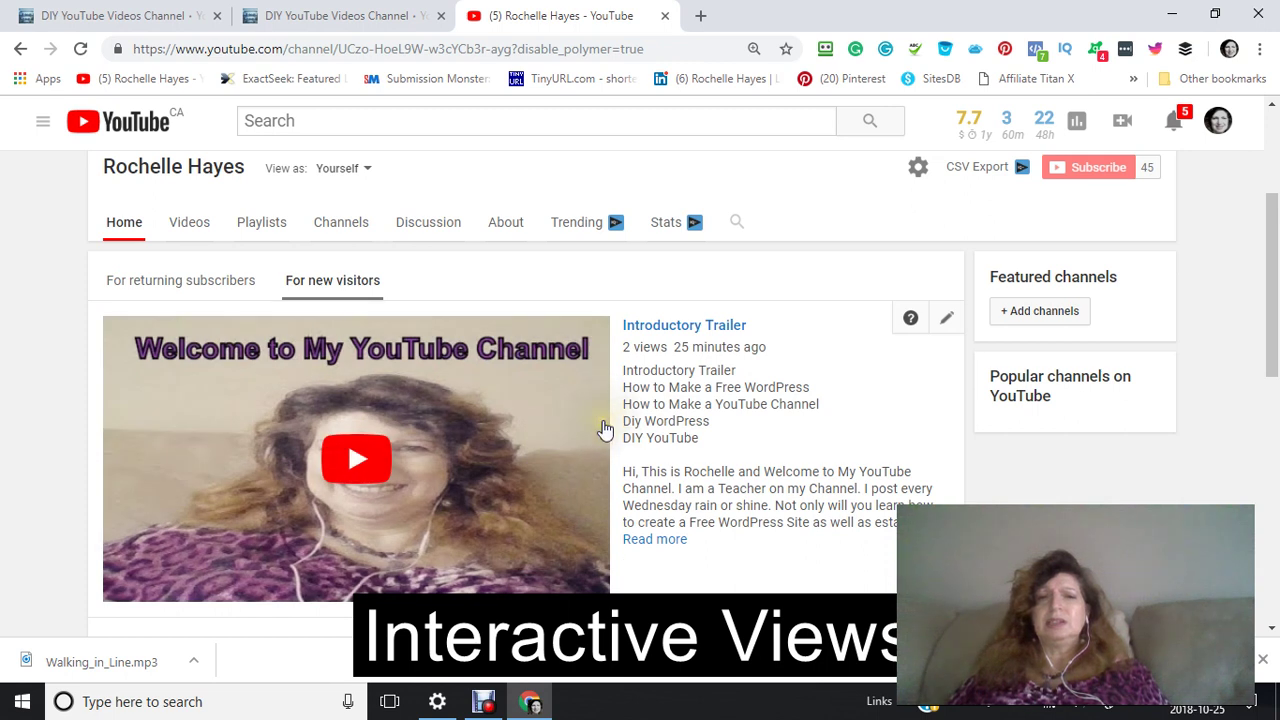
Step: Look over the new-visitor home page, examining the trailer, its description, the uploads and the created playlists
{"action": "scroll", "coordinate": [605, 430], "scroll_direction": "down", "scroll_amount": 1}
{"action": "scroll", "coordinate": [605, 430], "scroll_direction": "down", "scroll_amount": 3}
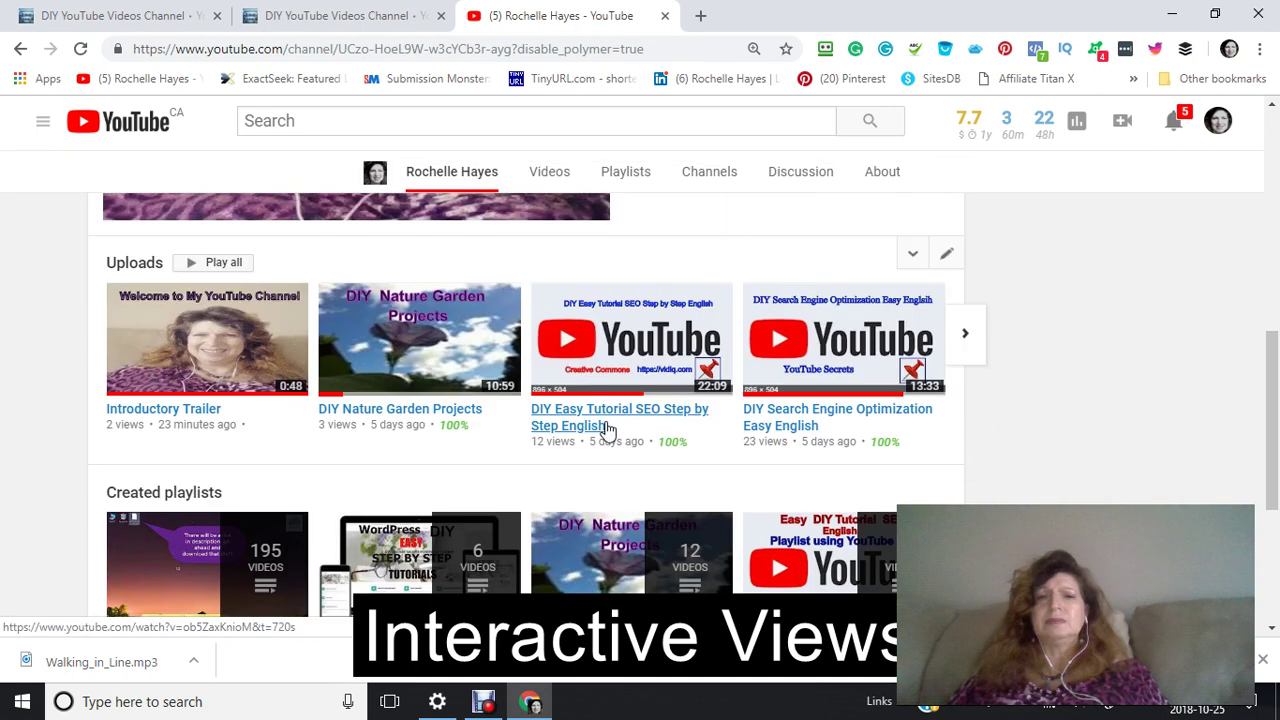
{"action": "scroll", "coordinate": [605, 430], "scroll_direction": "up", "scroll_amount": 3}
{"action": "scroll", "coordinate": [605, 430], "scroll_direction": "up", "scroll_amount": 3}
{"action": "scroll", "coordinate": [605, 430], "scroll_direction": "down", "scroll_amount": 1}
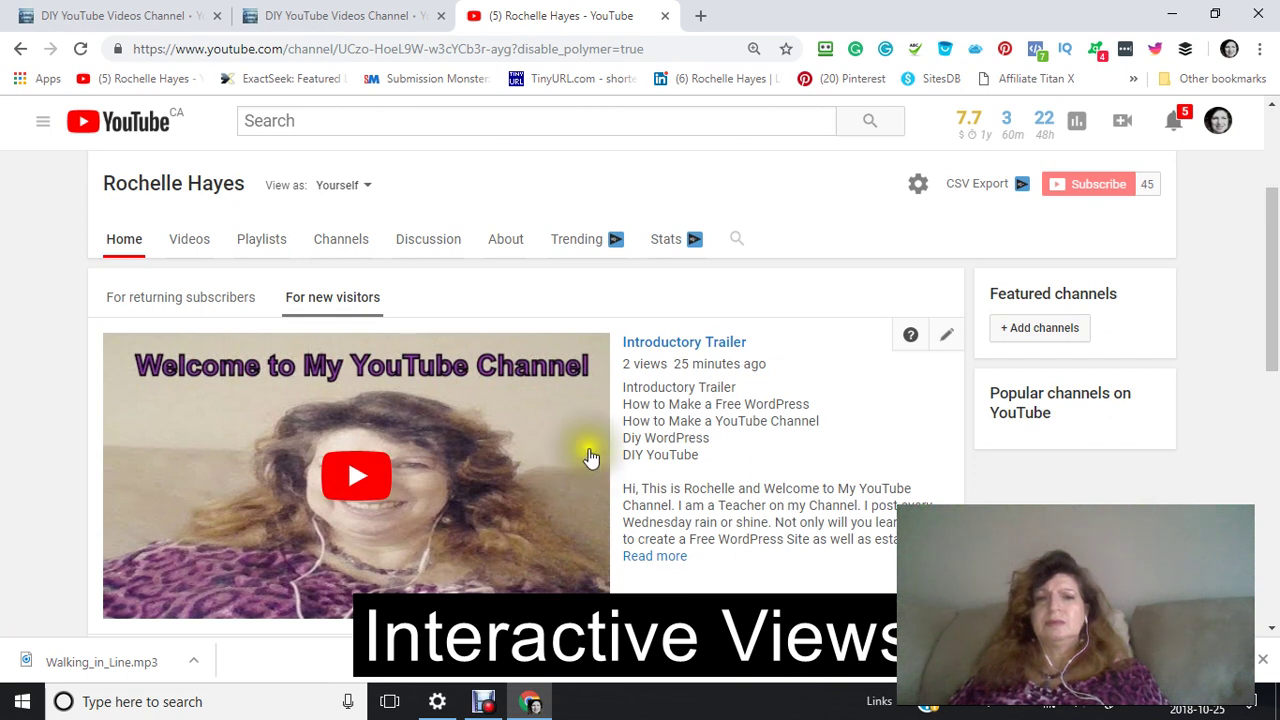
{"action": "scroll", "coordinate": [591, 453], "scroll_direction": "down", "scroll_amount": 2}
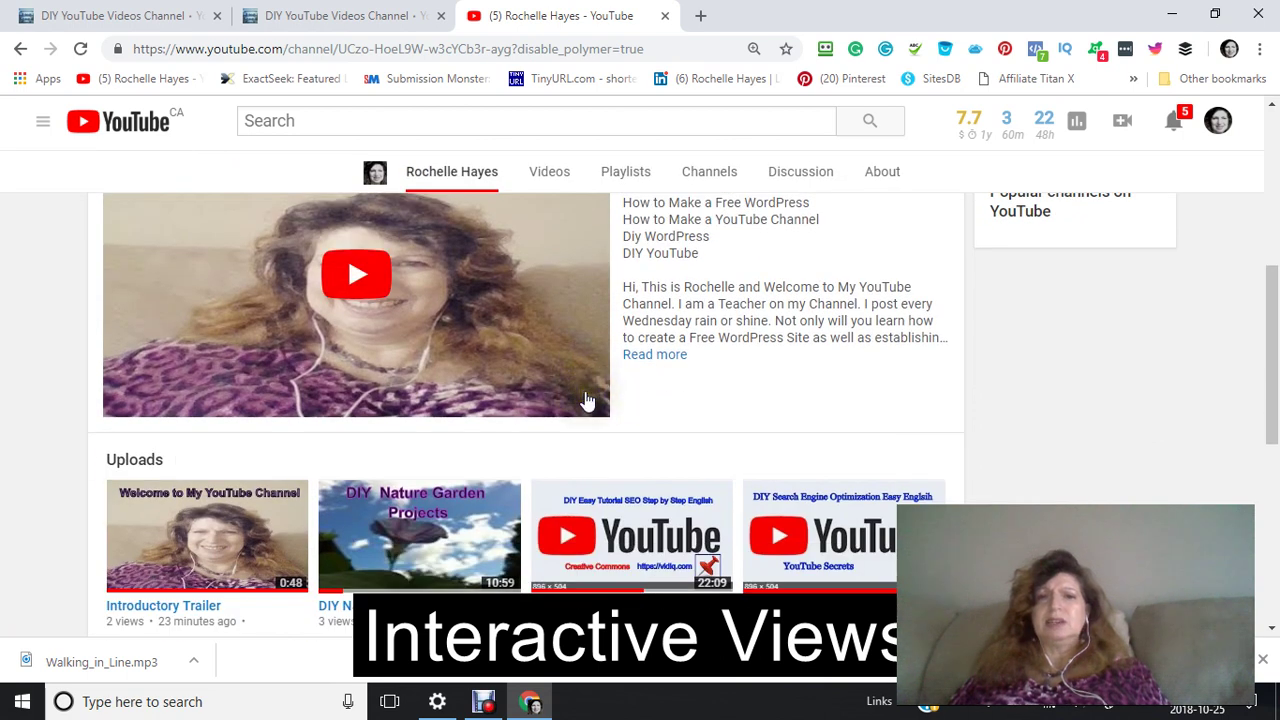
{"action": "scroll", "coordinate": [588, 401], "scroll_direction": "up", "scroll_amount": 2}
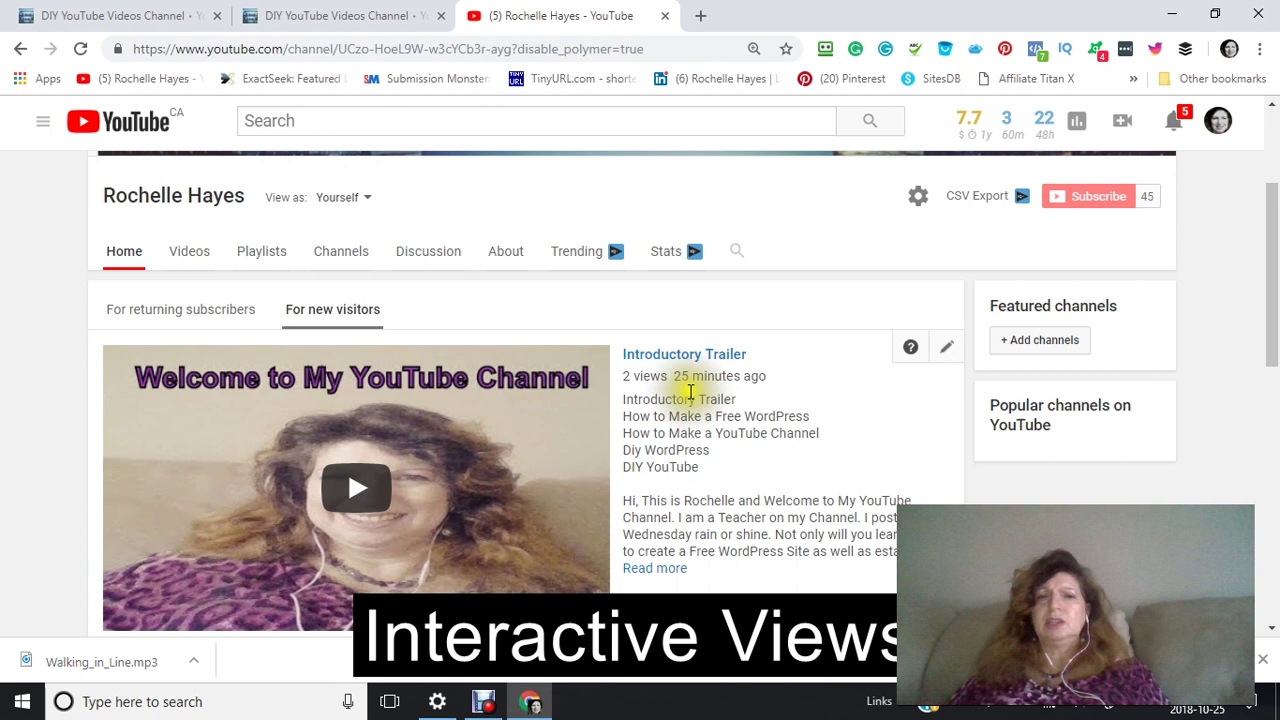
{"action": "scroll", "coordinate": [690, 392], "scroll_direction": "down", "scroll_amount": 2}
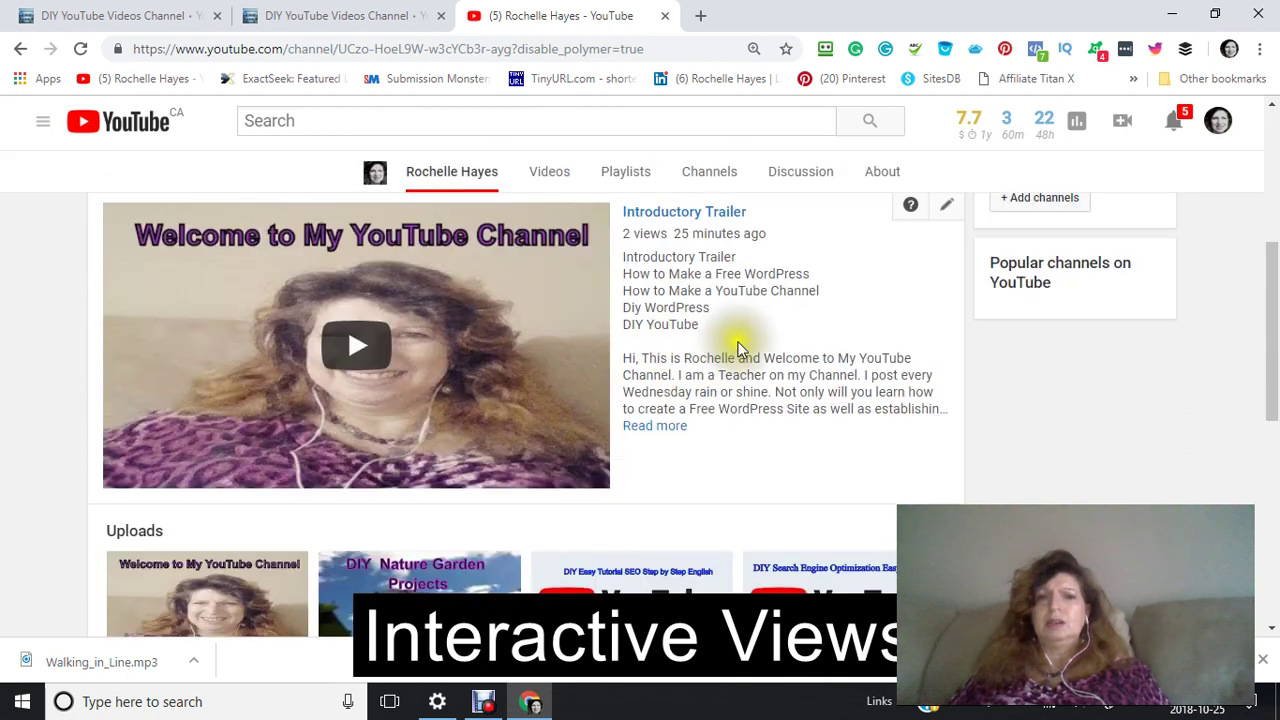
{"action": "scroll", "coordinate": [678, 383], "scroll_direction": "up", "scroll_amount": 2}
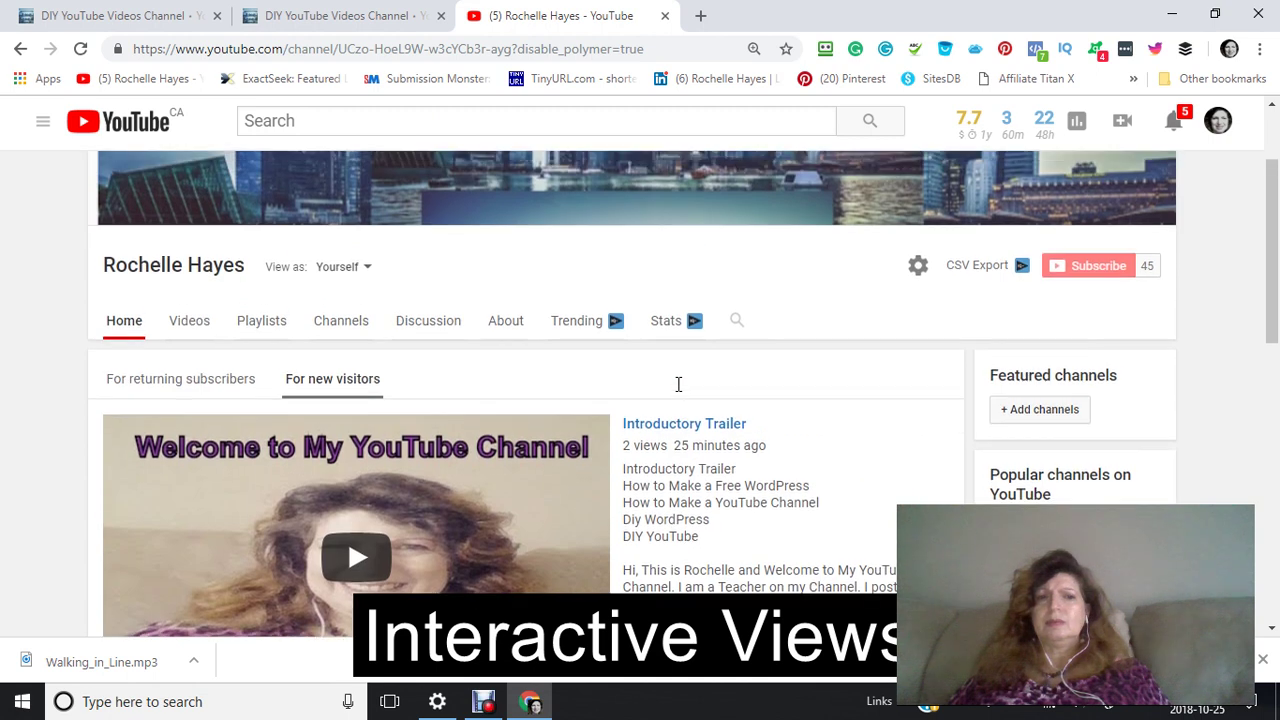
{"action": "scroll", "coordinate": [678, 383], "scroll_direction": "down", "scroll_amount": 1}
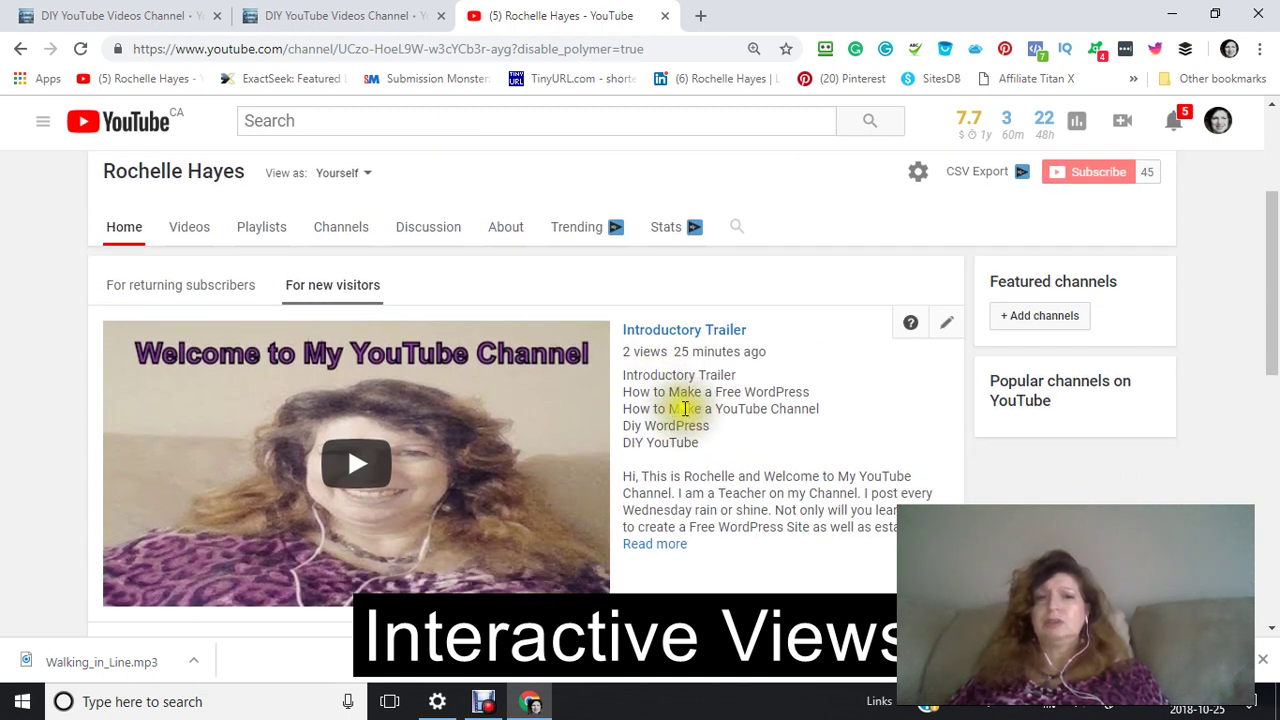
{"action": "scroll", "coordinate": [680, 397], "scroll_direction": "down", "scroll_amount": 2}
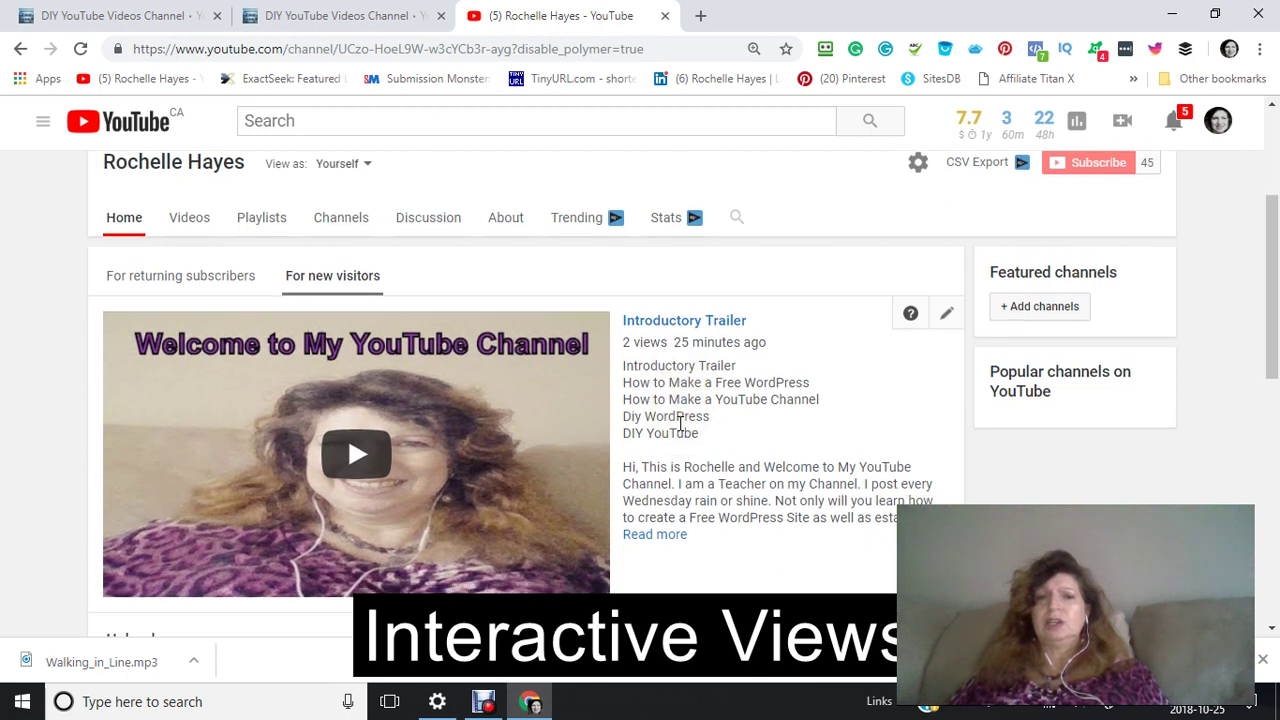